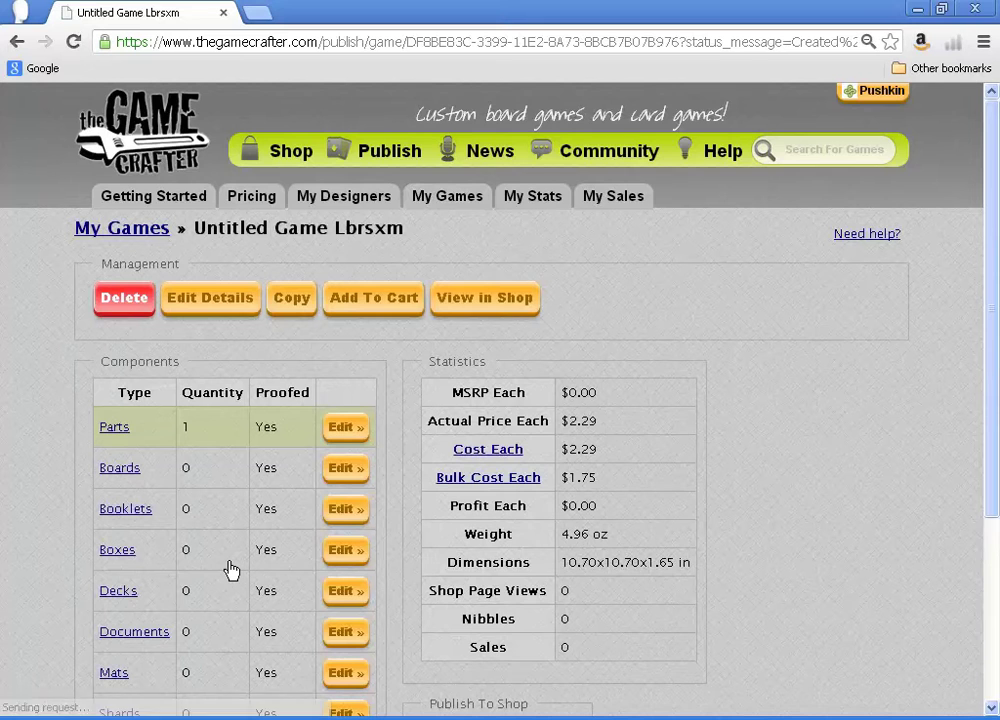
Rename the game to 'Steam City Defense' in its details.
click(188, 302)
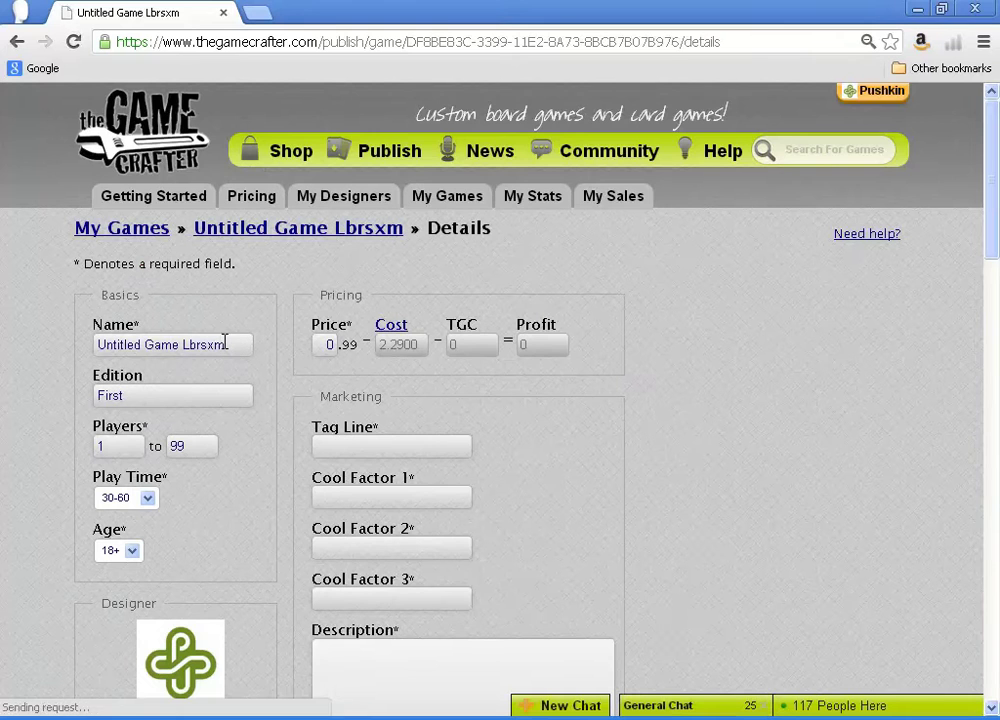
drag(225, 342, 55, 330)
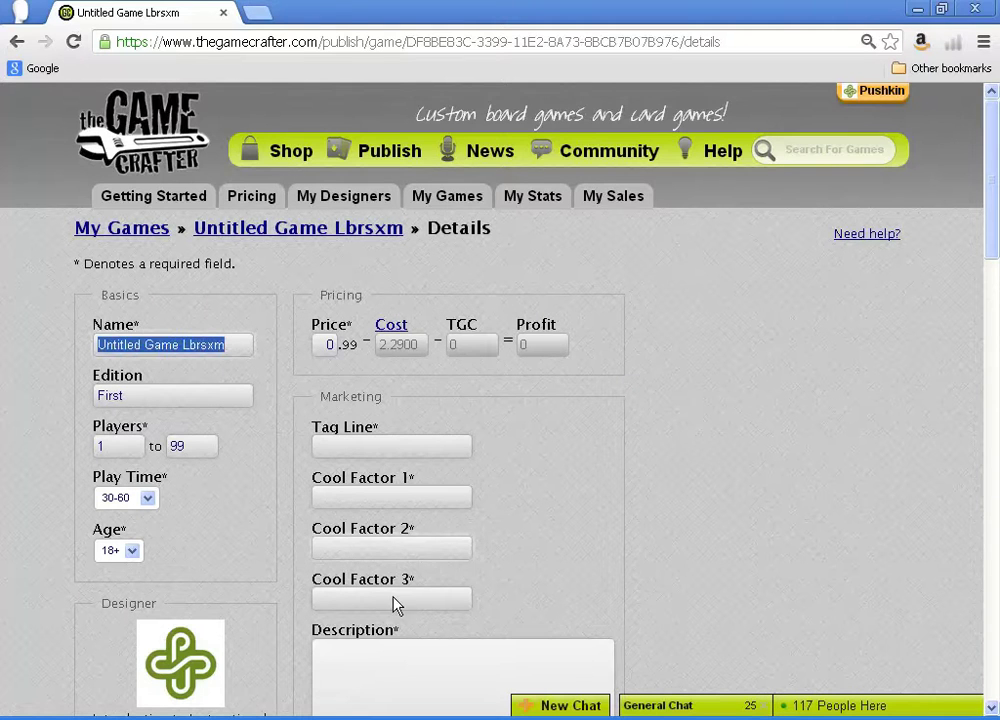
text(Stea)
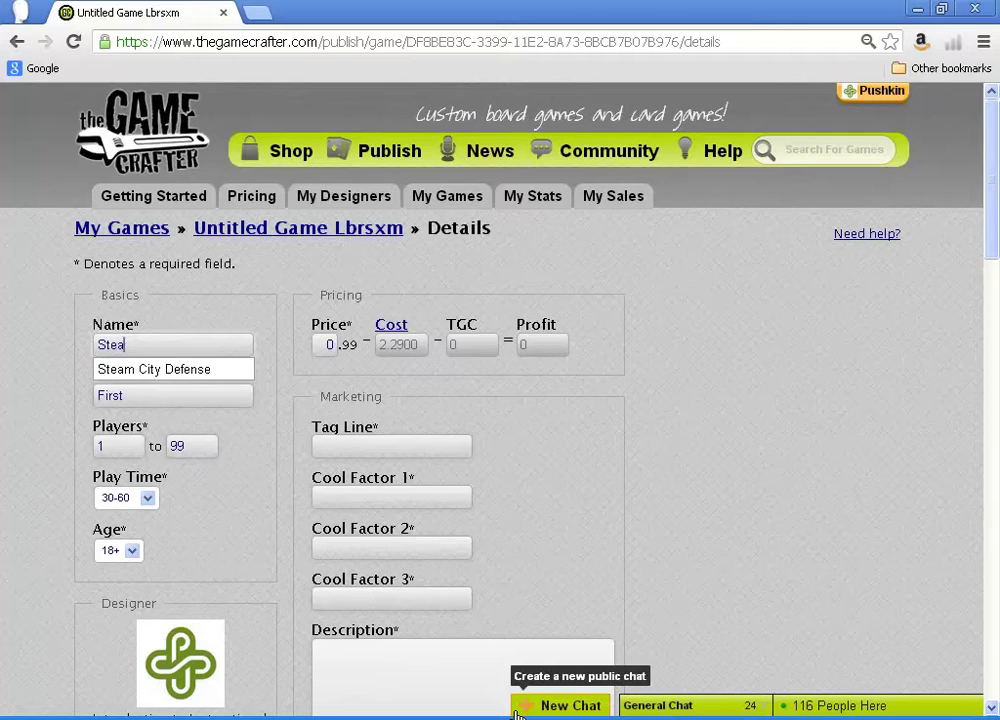
text(m City Defense)
click(675, 397)
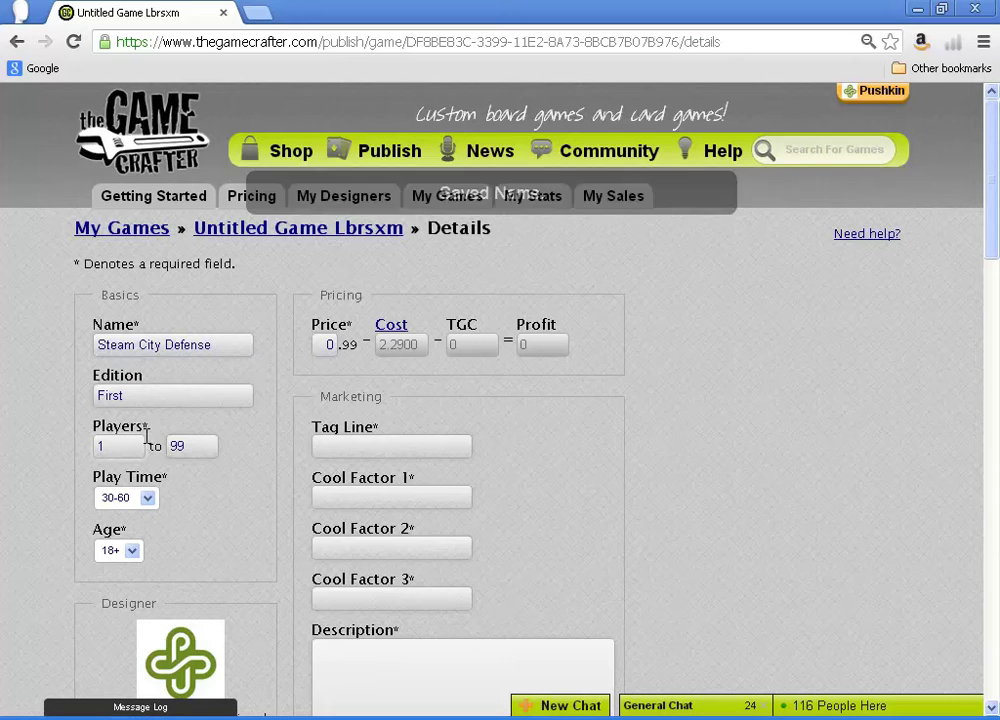
Set max players to 4, age 12+, price 14.99, then return to the game page.
double_click(214, 452)
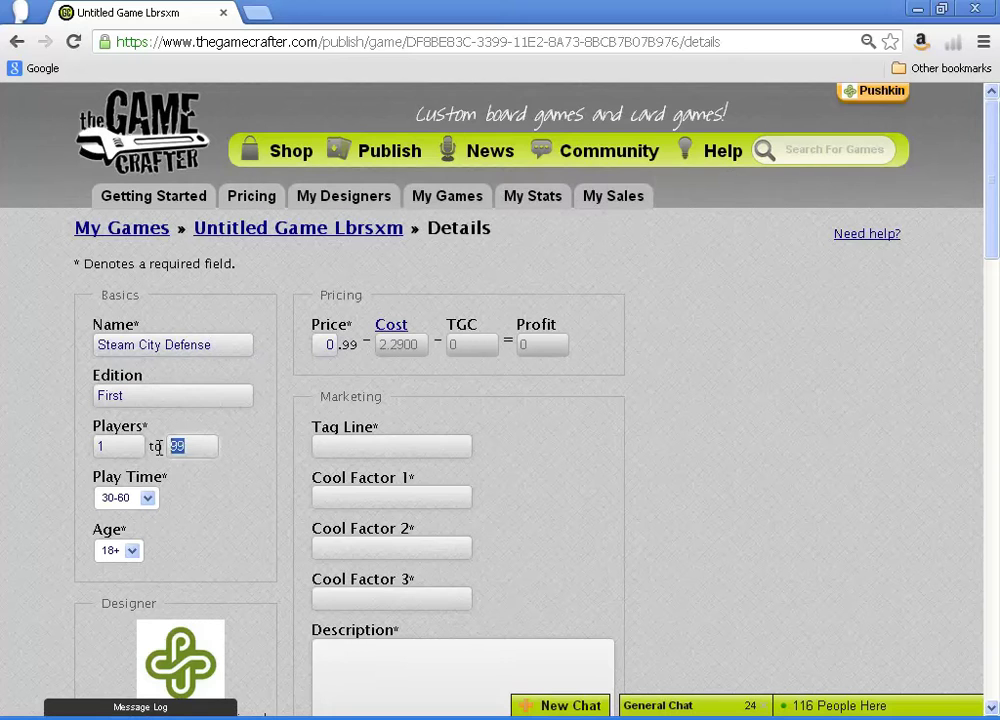
text(4)
click(135, 547)
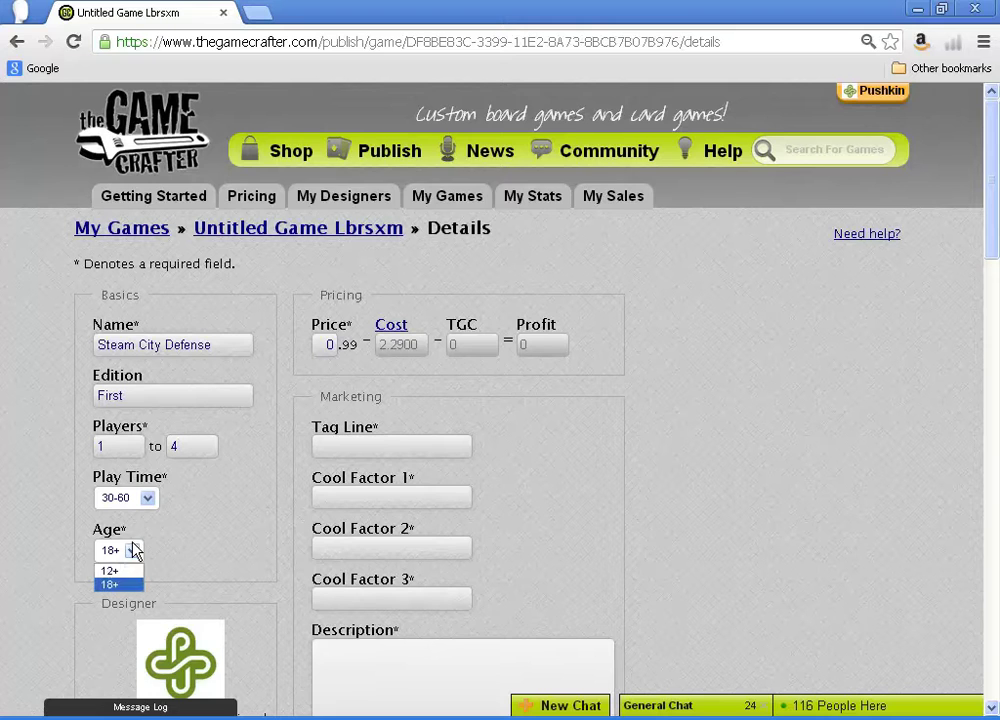
click(131, 570)
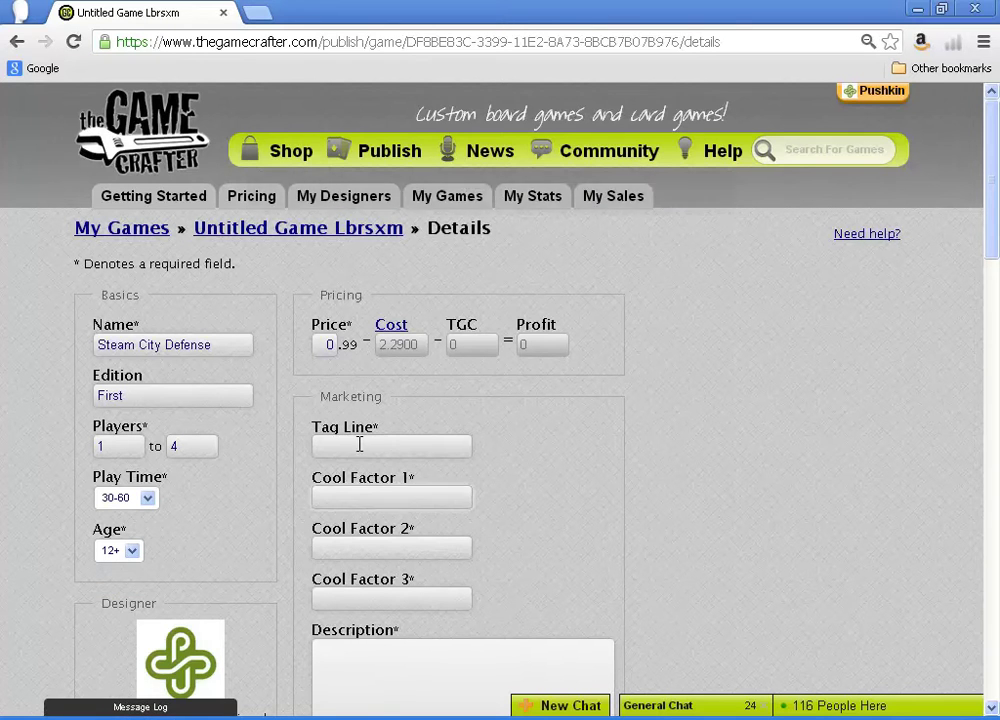
double_click(325, 345)
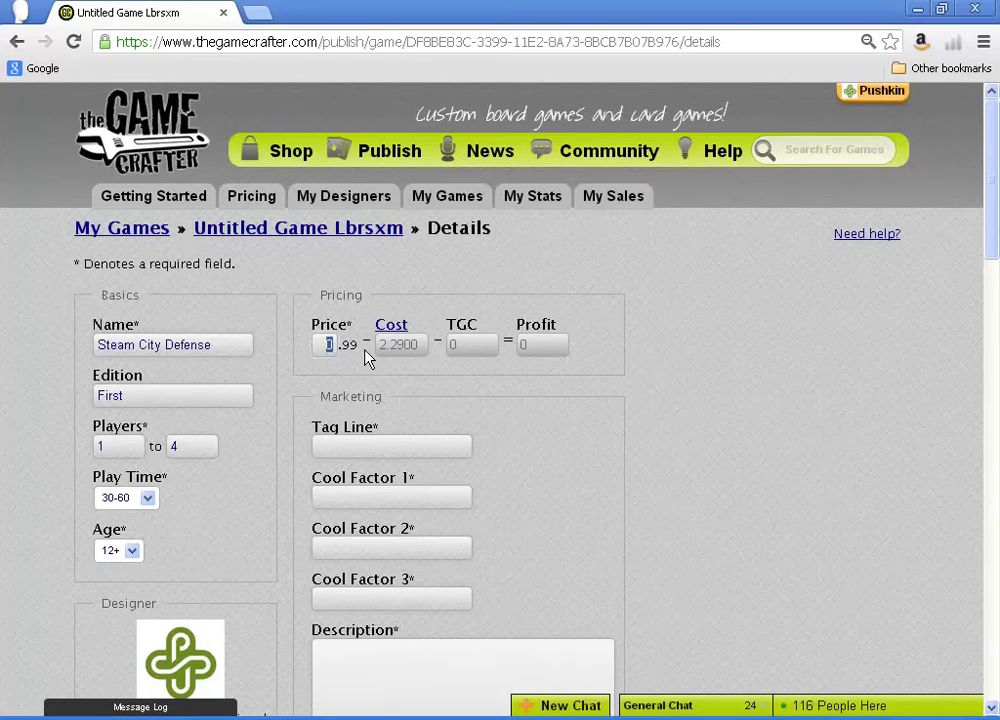
text(14)
click(280, 230)
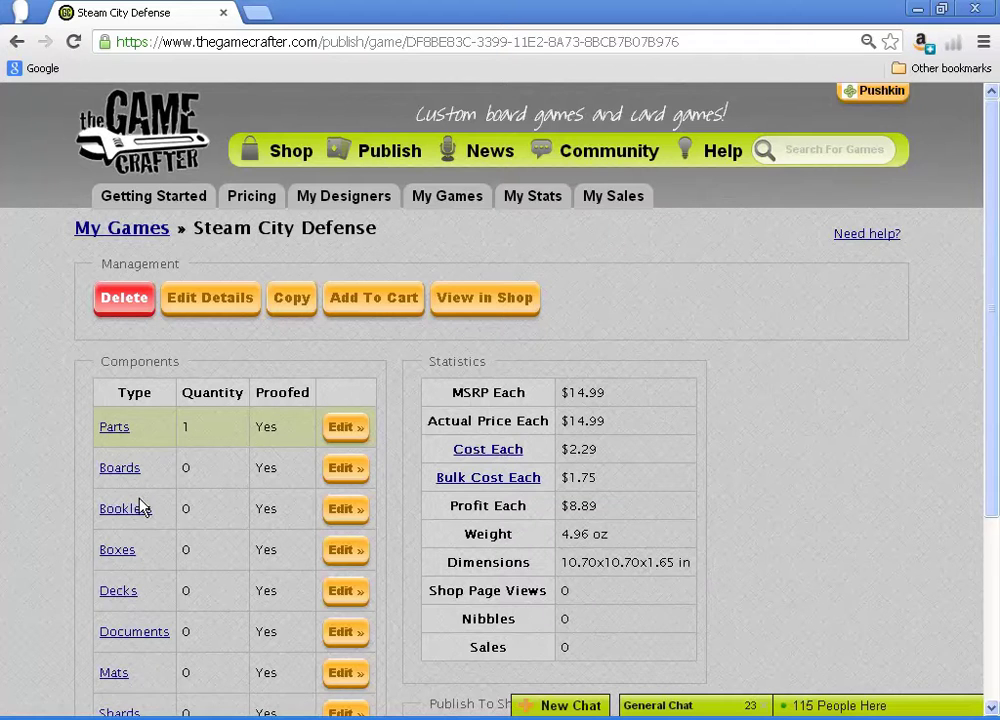
Open the Steam City Defense Stickers page and its Token Sticker editor.
scroll(140, 507, down, 2)
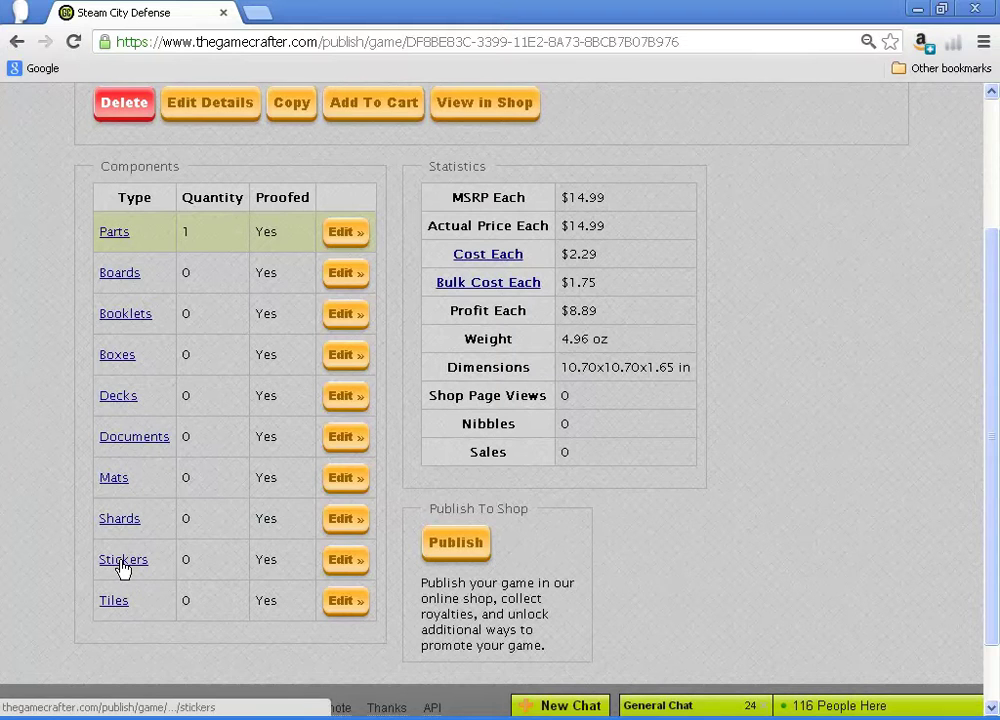
click(122, 562)
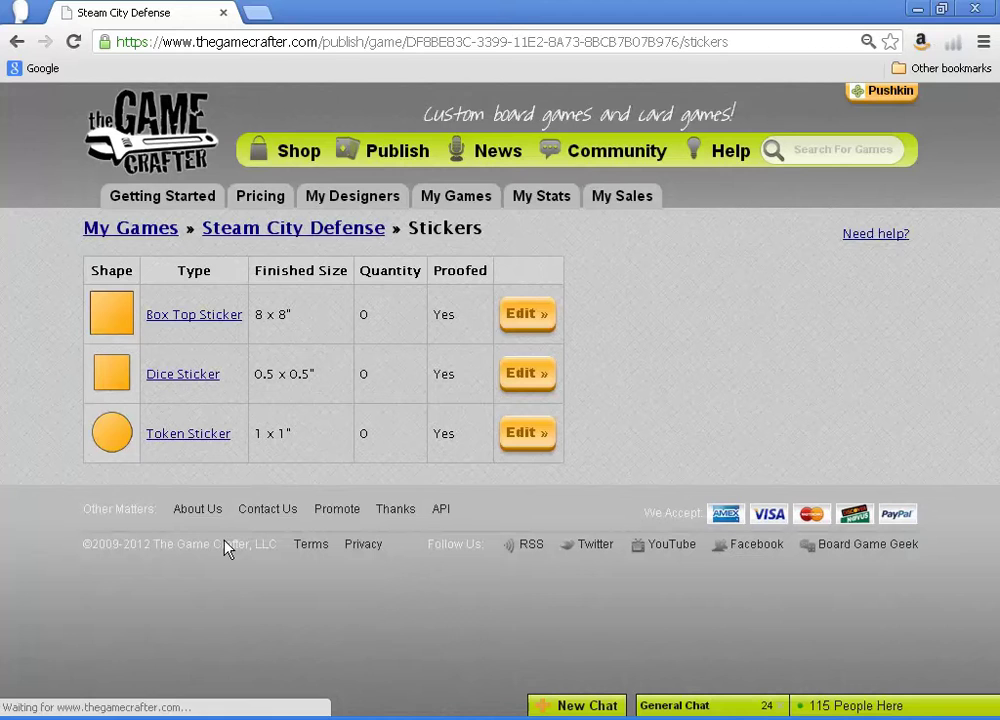
click(520, 437)
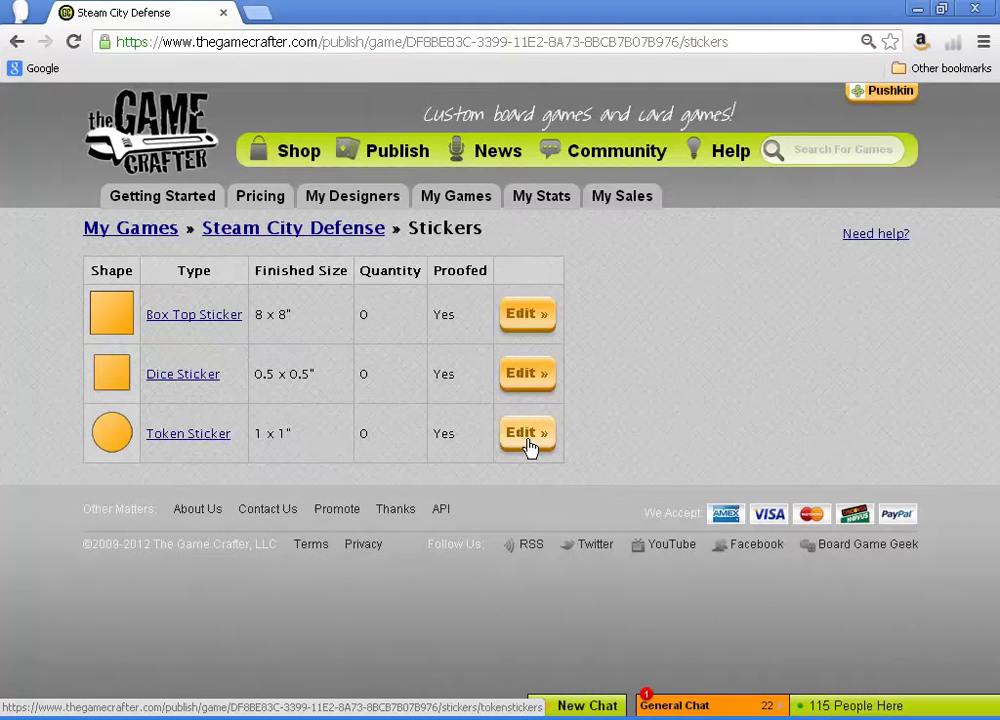
Add a token sticker with face File Set B > Steam City Defense > Stickers > Tokens > Articulator System A.
click(528, 444)
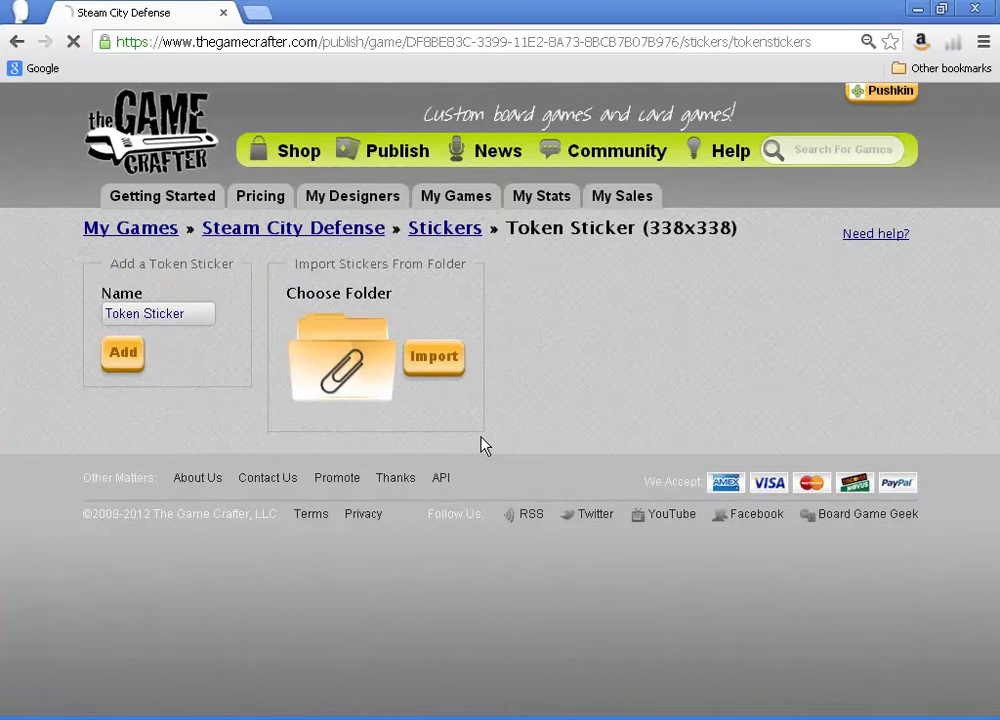
click(120, 353)
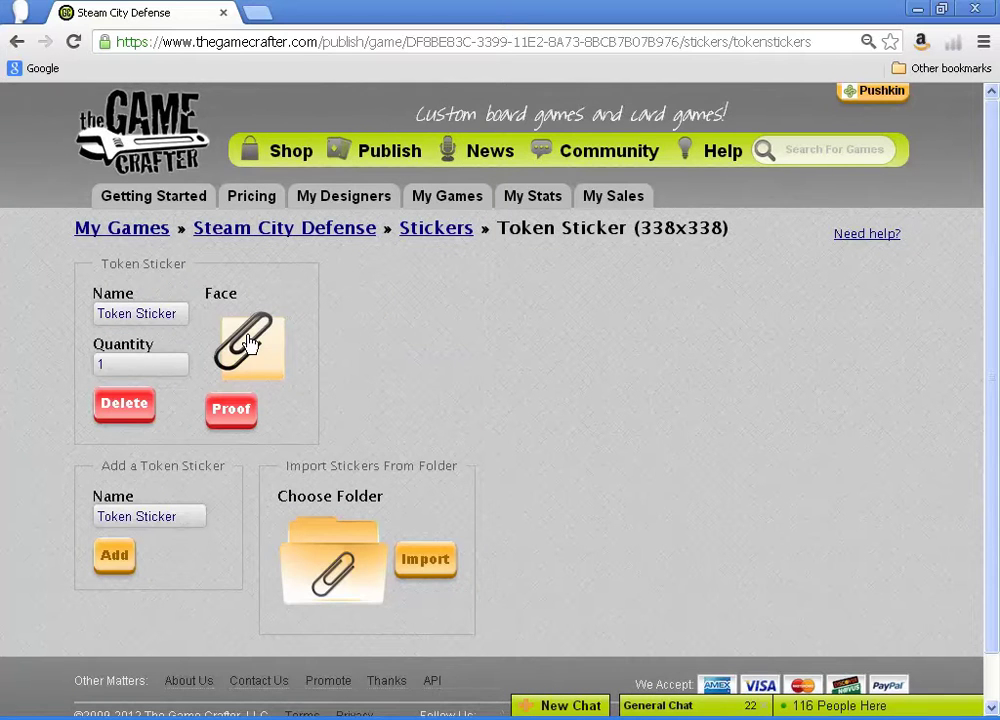
click(250, 343)
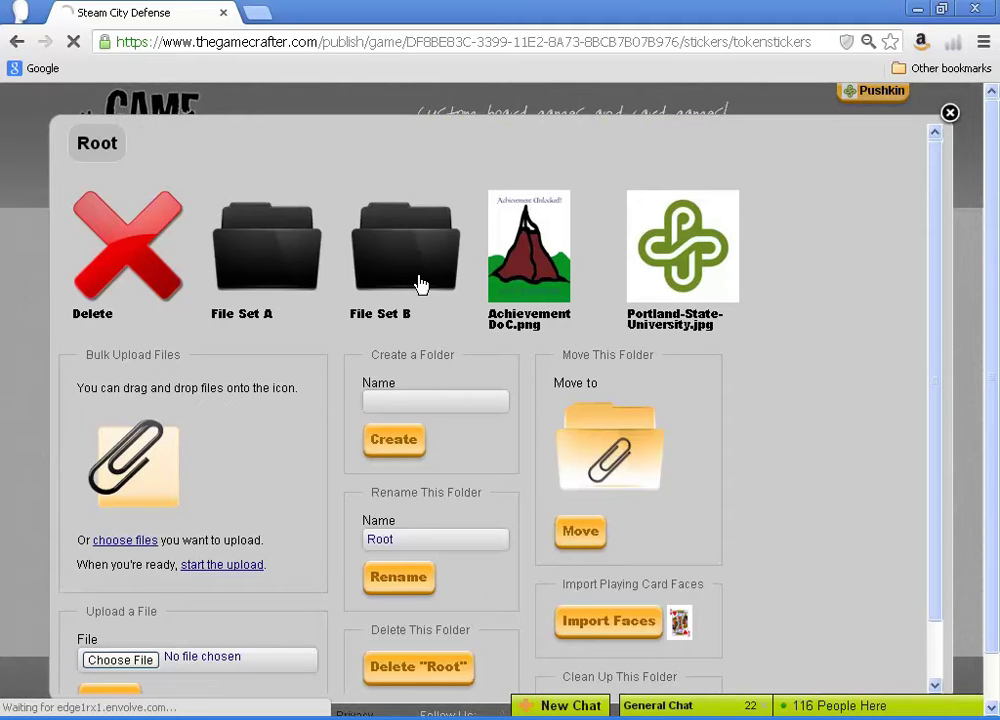
click(421, 285)
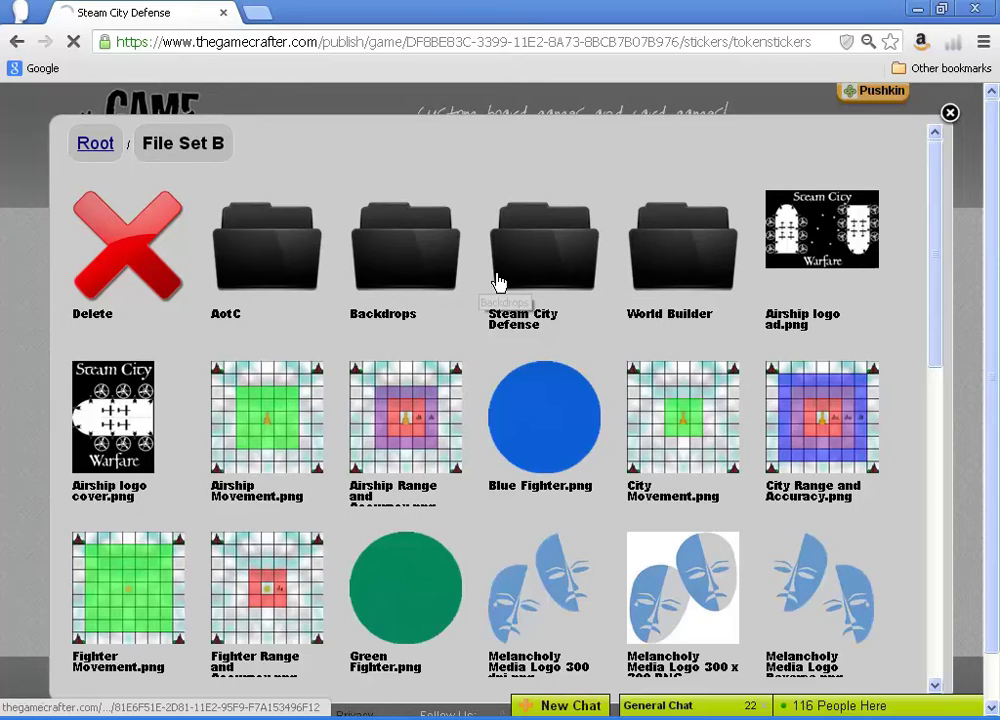
click(518, 280)
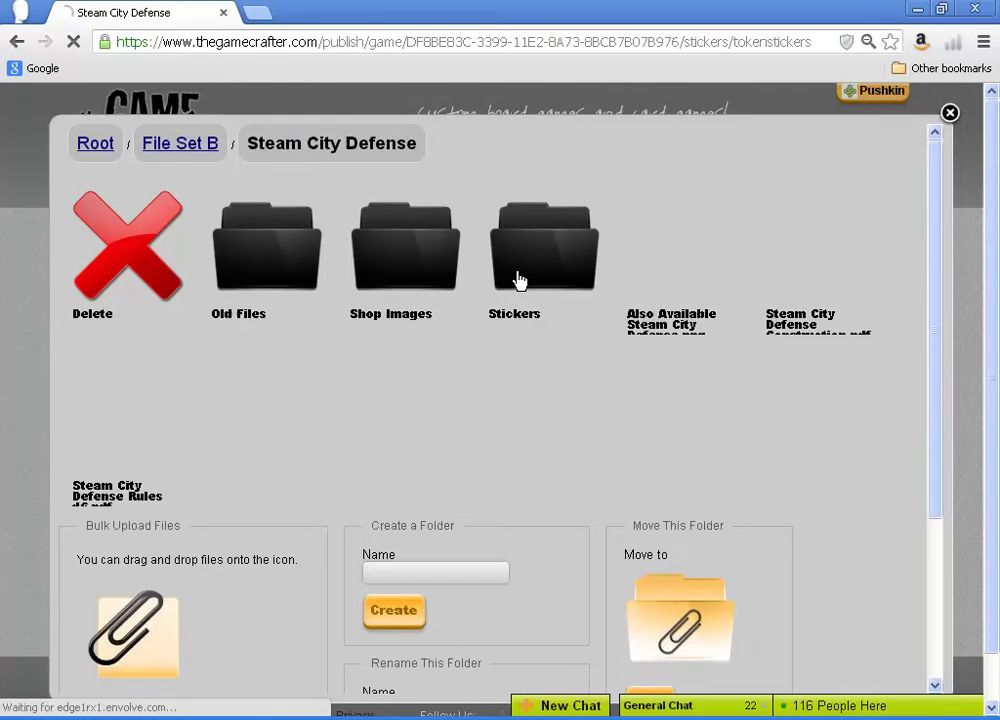
click(518, 280)
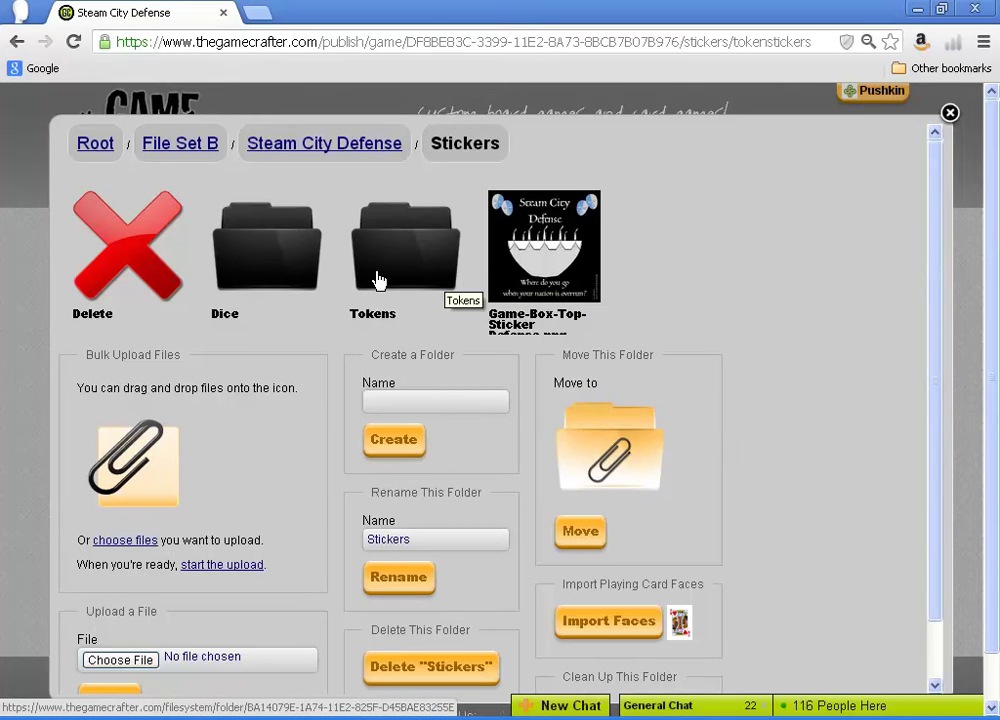
click(378, 280)
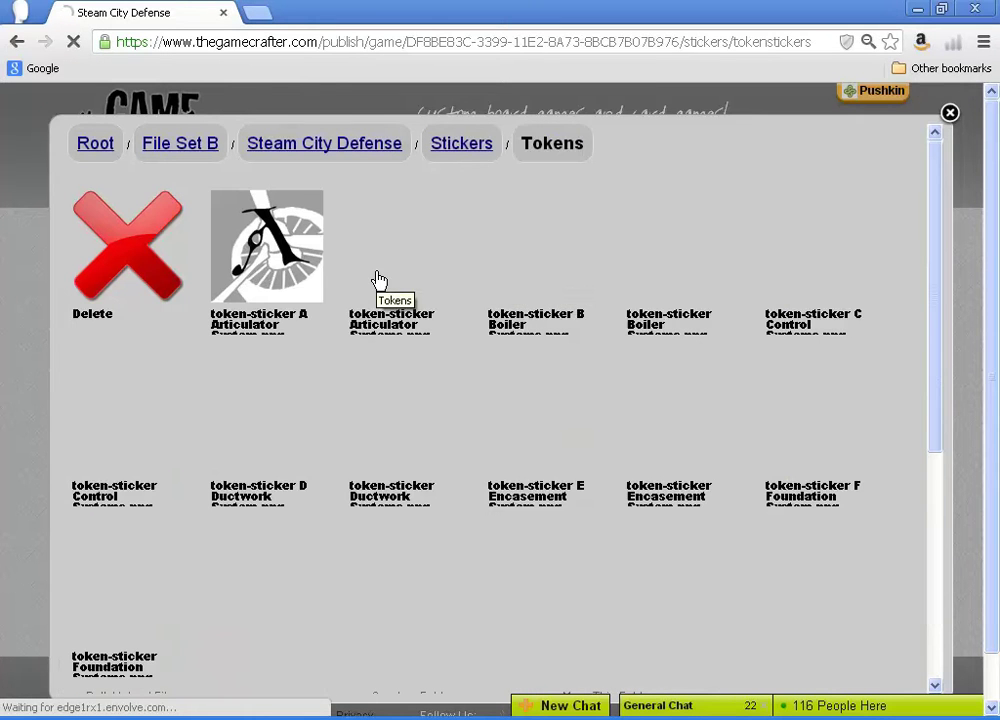
click(307, 265)
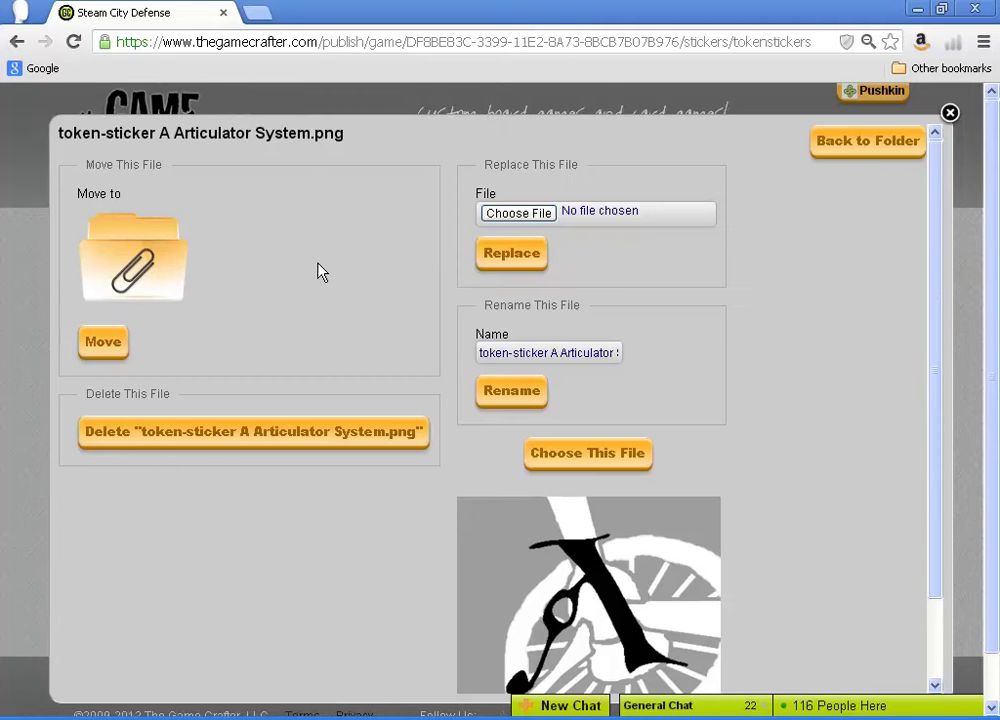
click(560, 460)
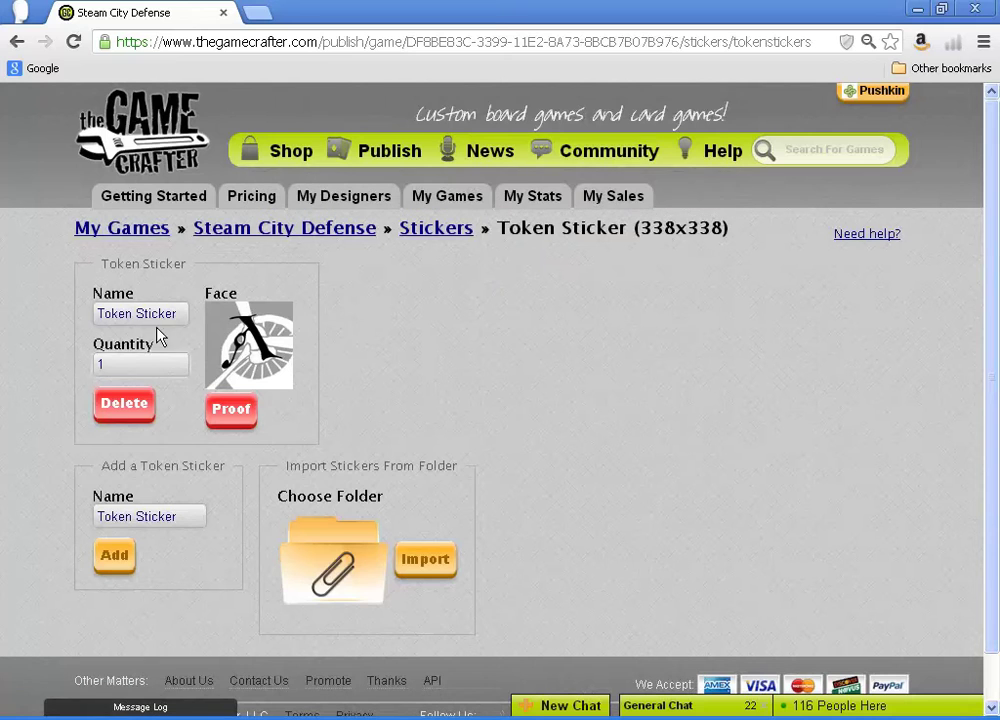
Name the first token sticker 'Articulator Systems' and save quantity 6.
drag(173, 310, 33, 312)
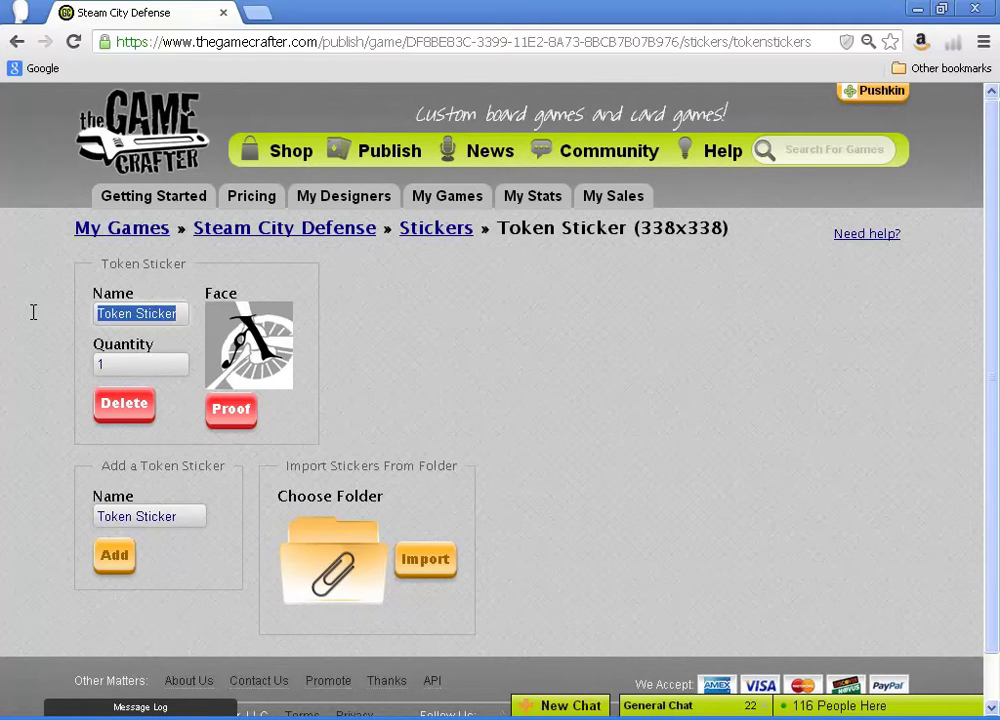
text(A)
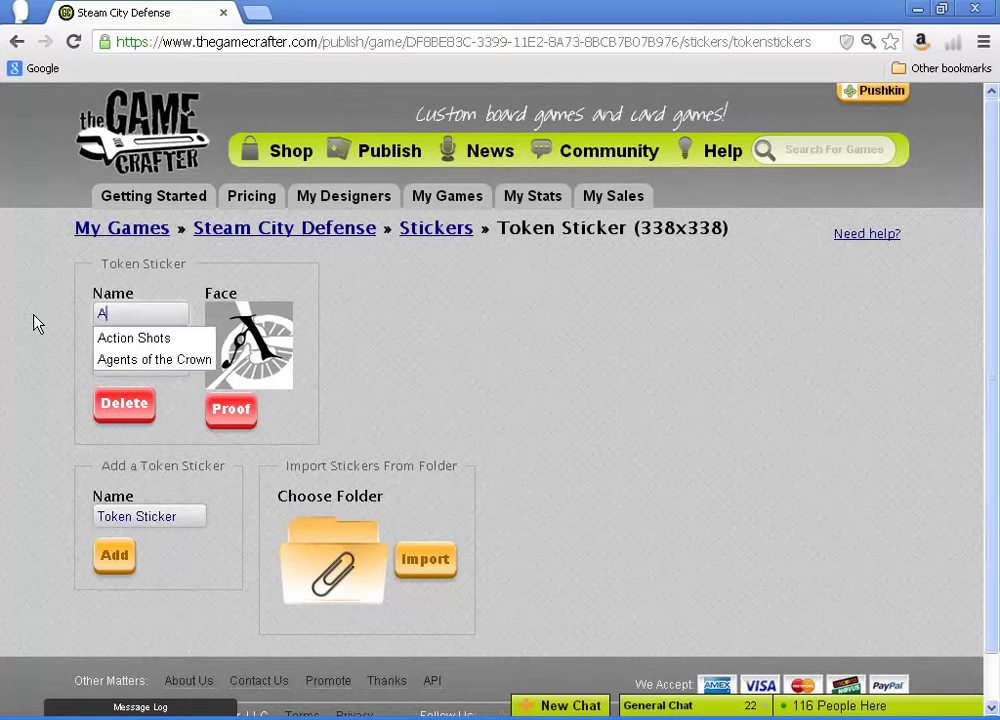
text(rticu)
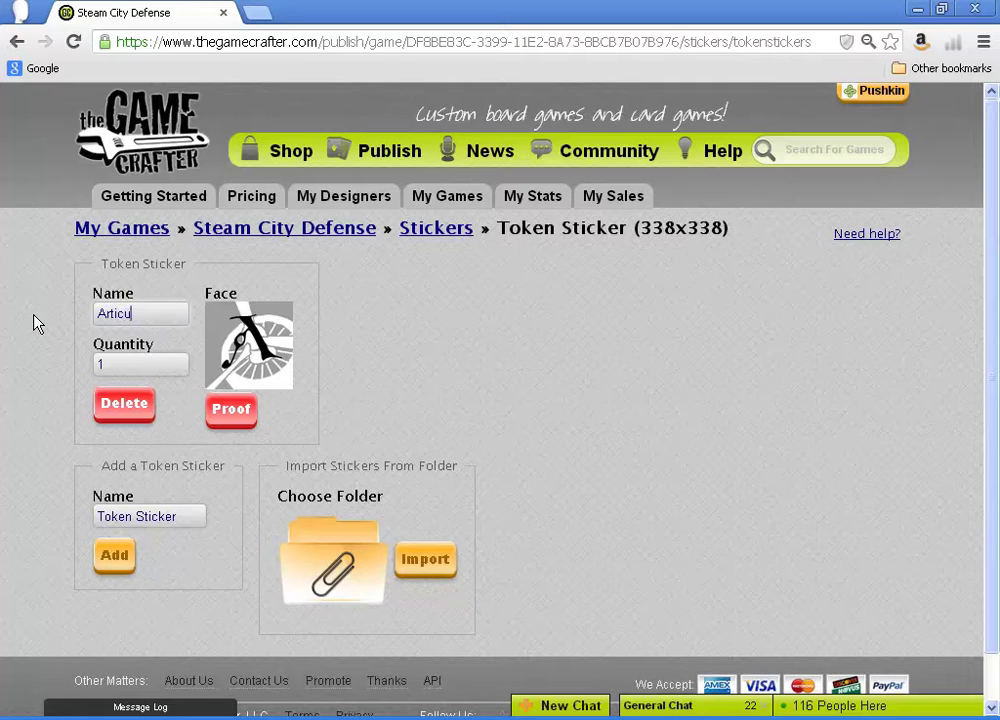
text(lator Systems)
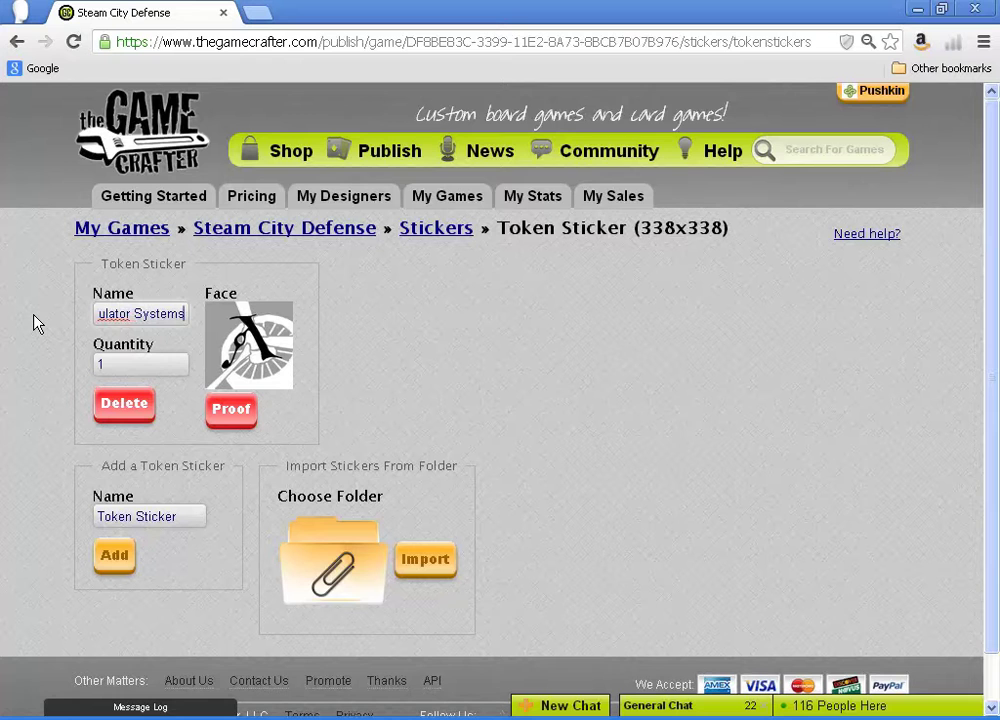
key(Tab)
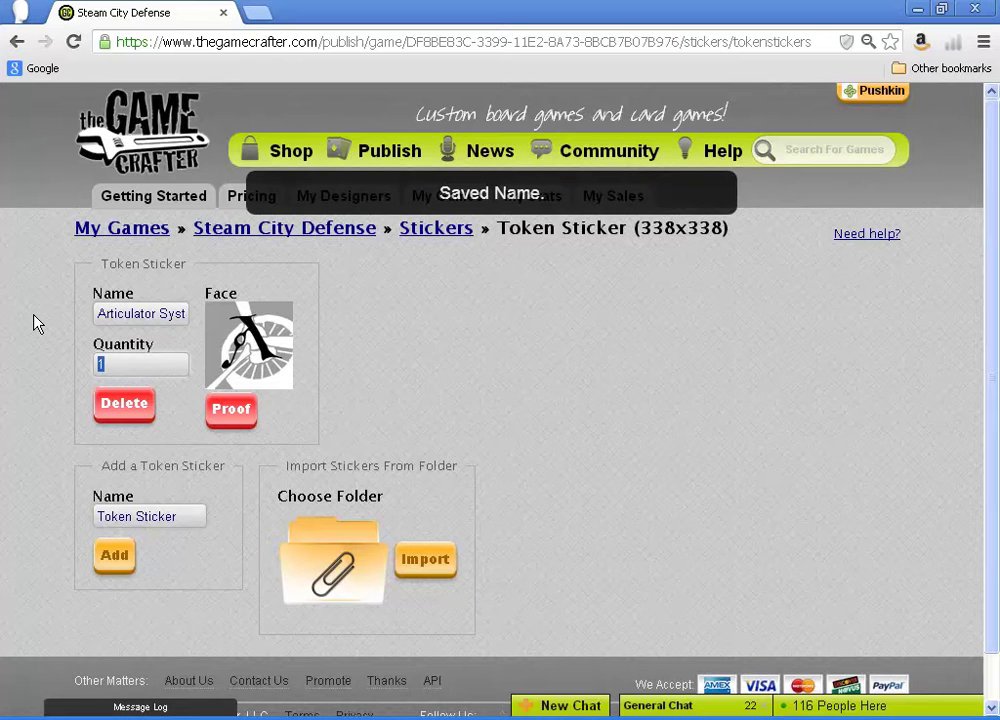
text(6)
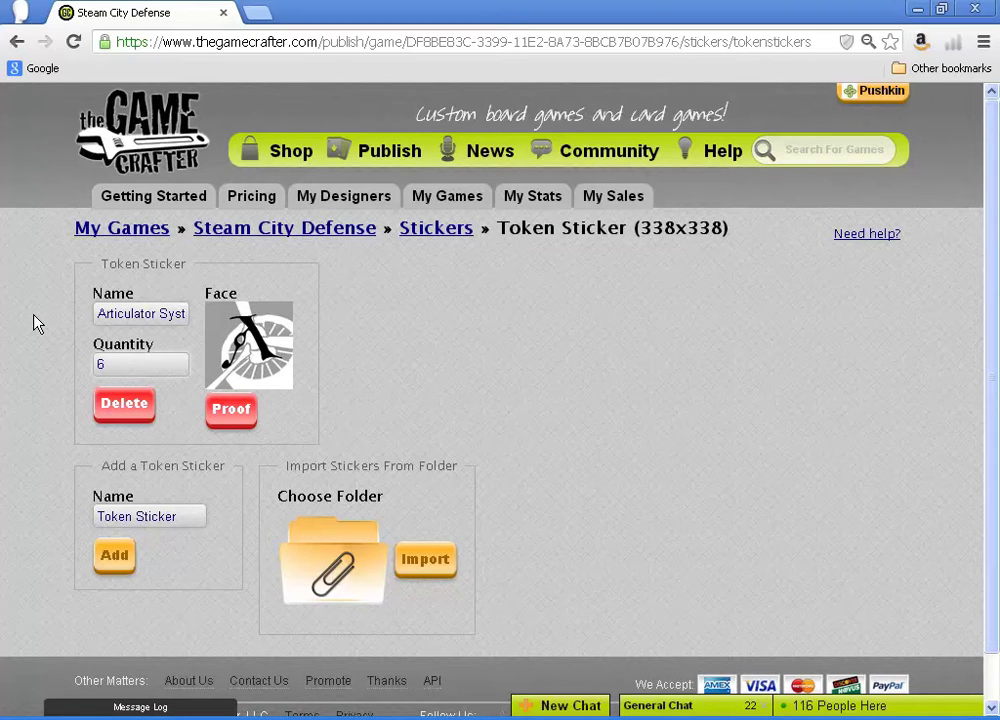
click(233, 409)
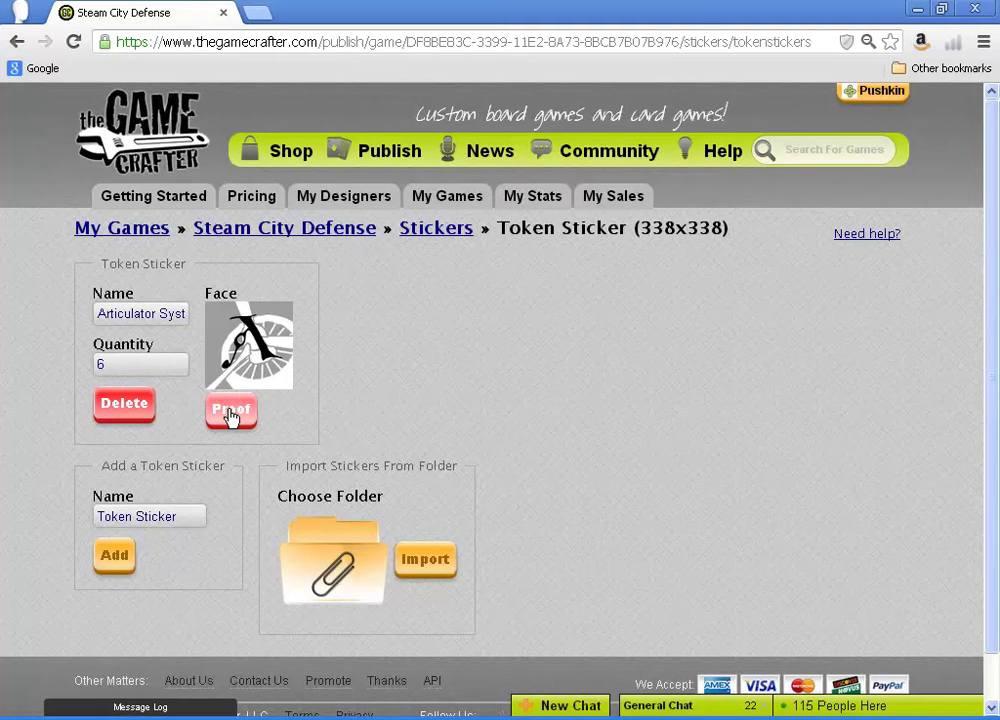
Proof the sticker face, checking colour filter and cut lines, then approve it.
click(230, 414)
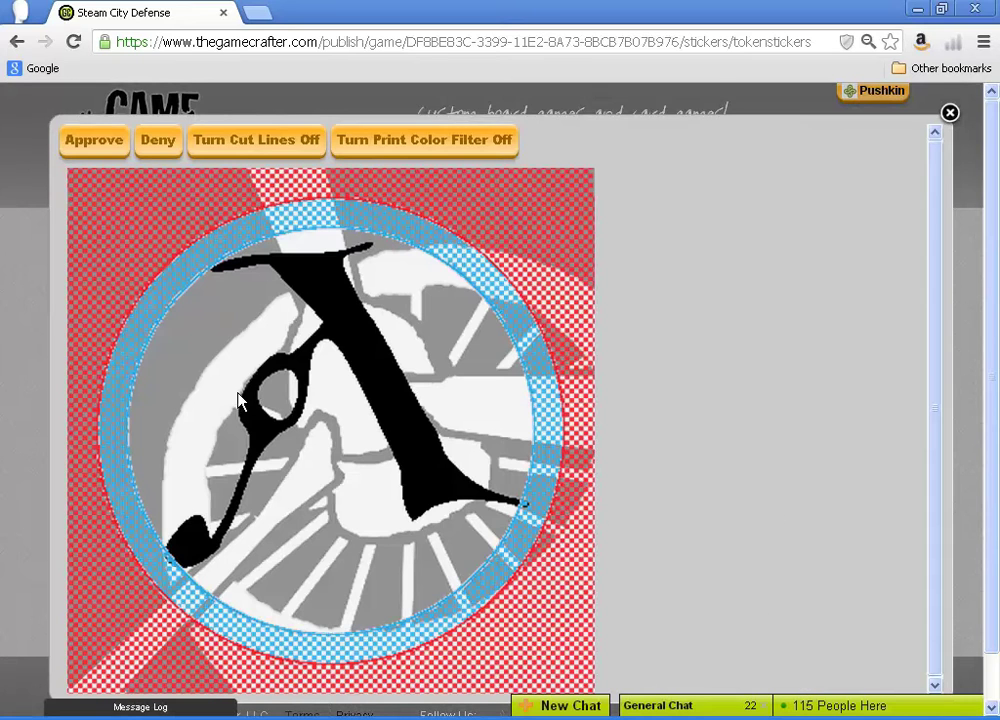
click(388, 146)
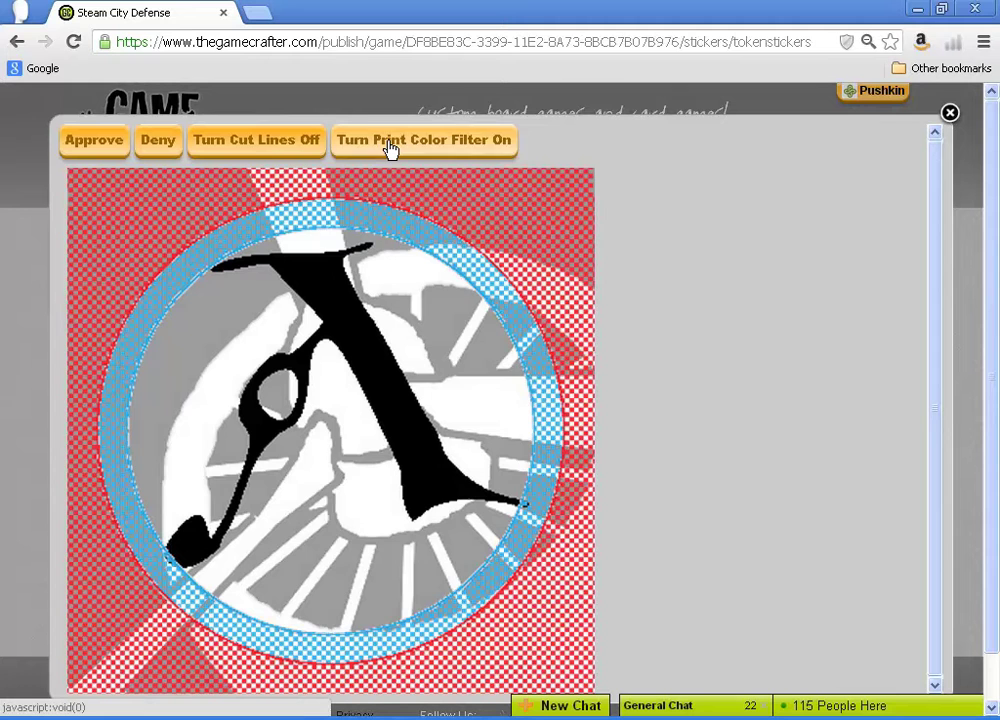
click(389, 146)
click(278, 146)
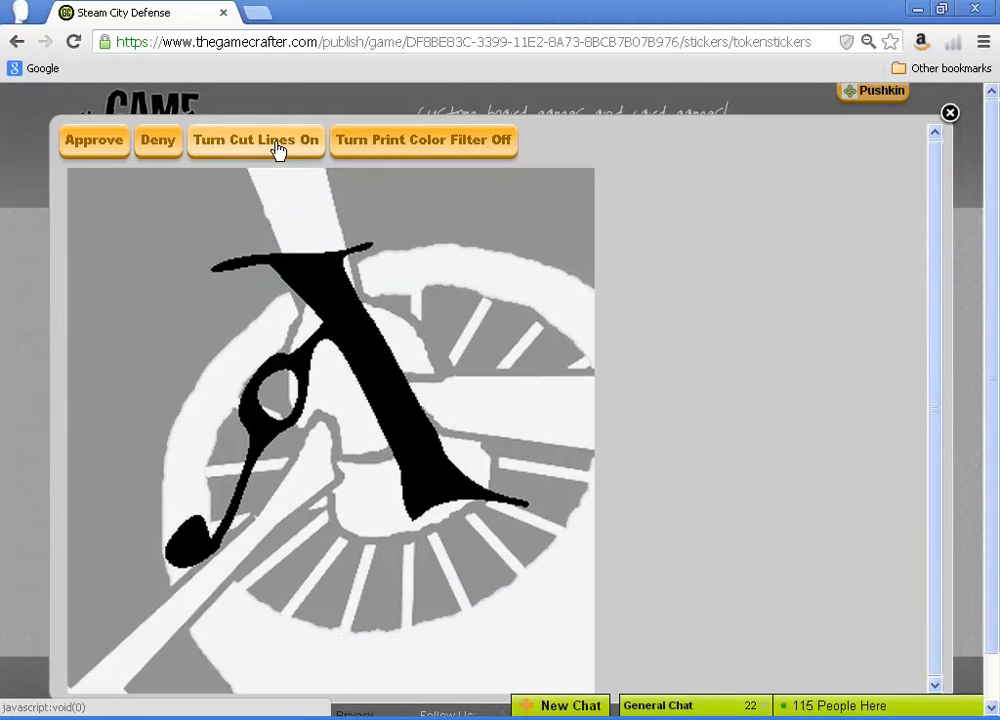
click(278, 146)
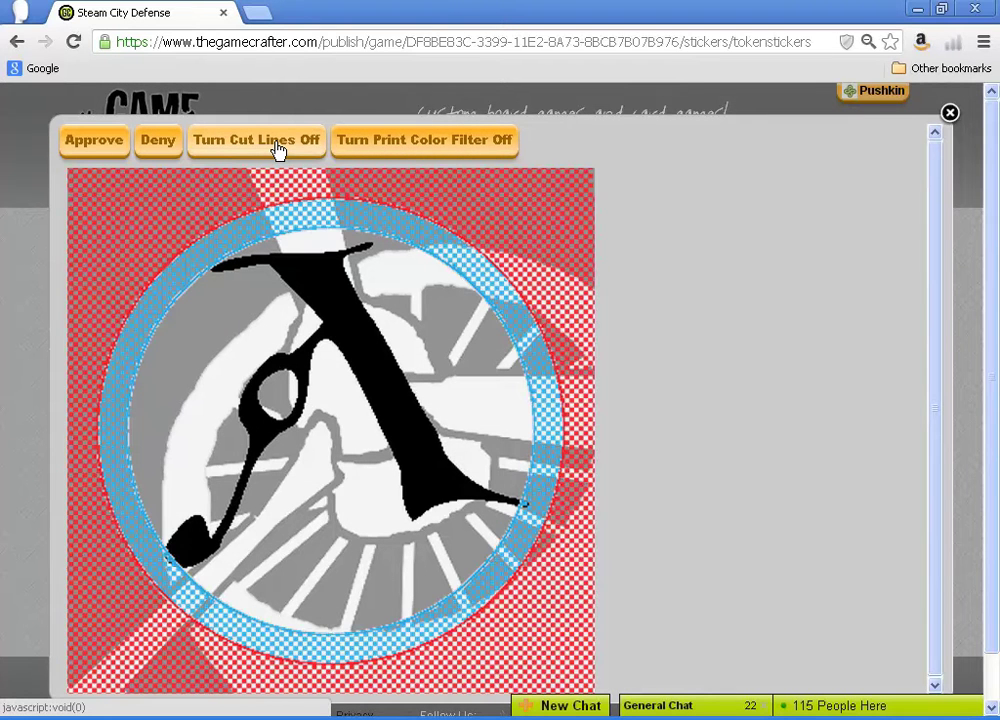
click(112, 145)
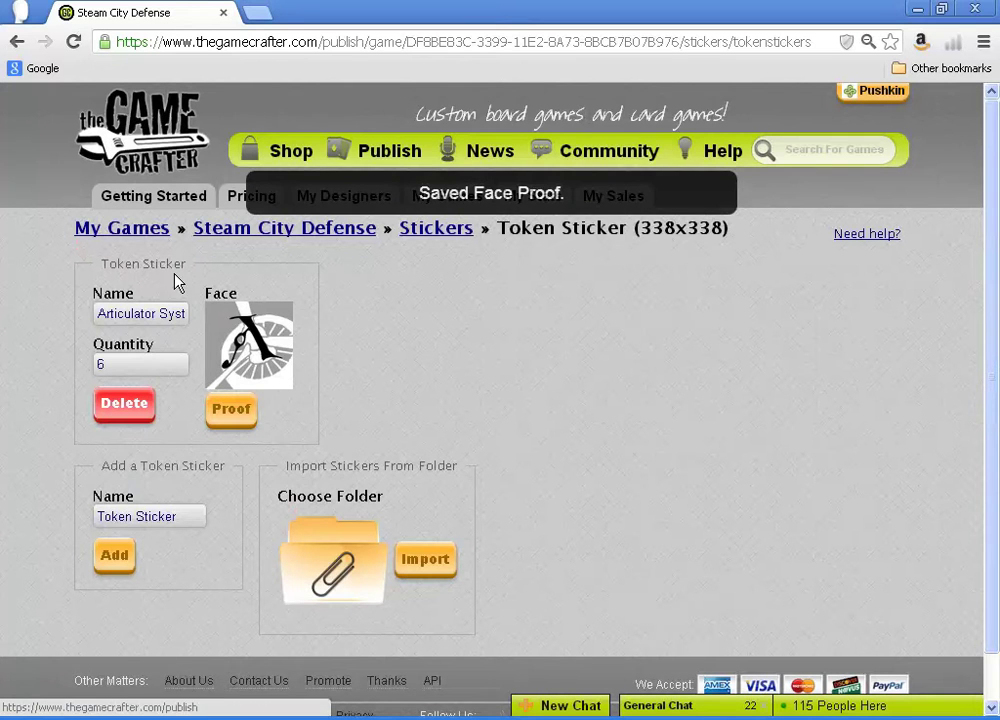
Add a second token sticker with the black Articulator Systems face image.
click(114, 558)
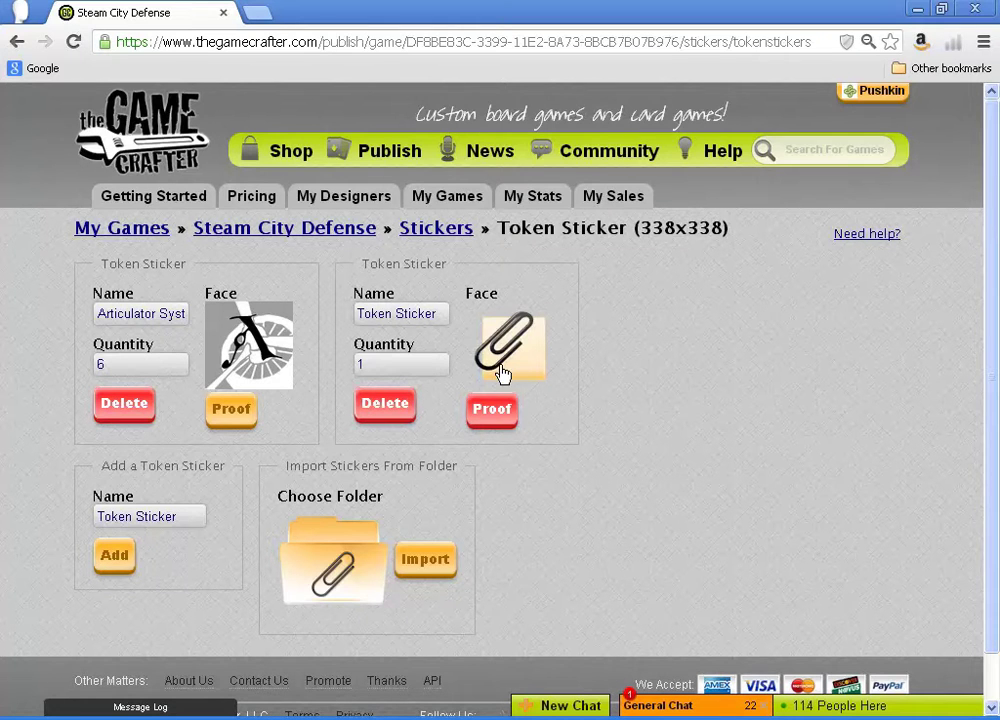
click(510, 365)
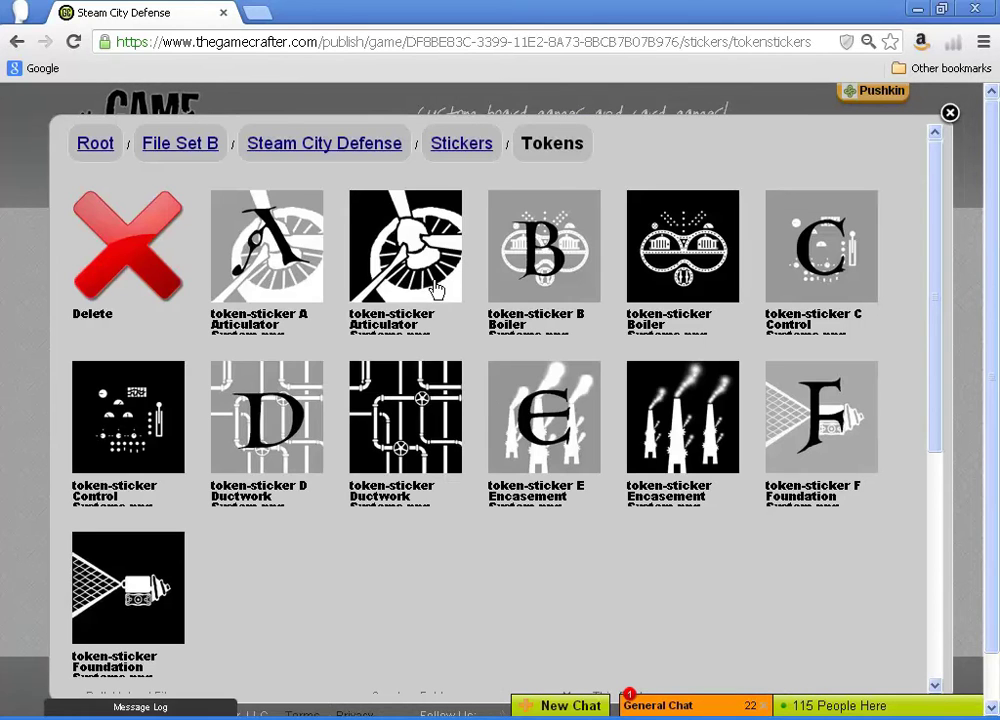
click(432, 280)
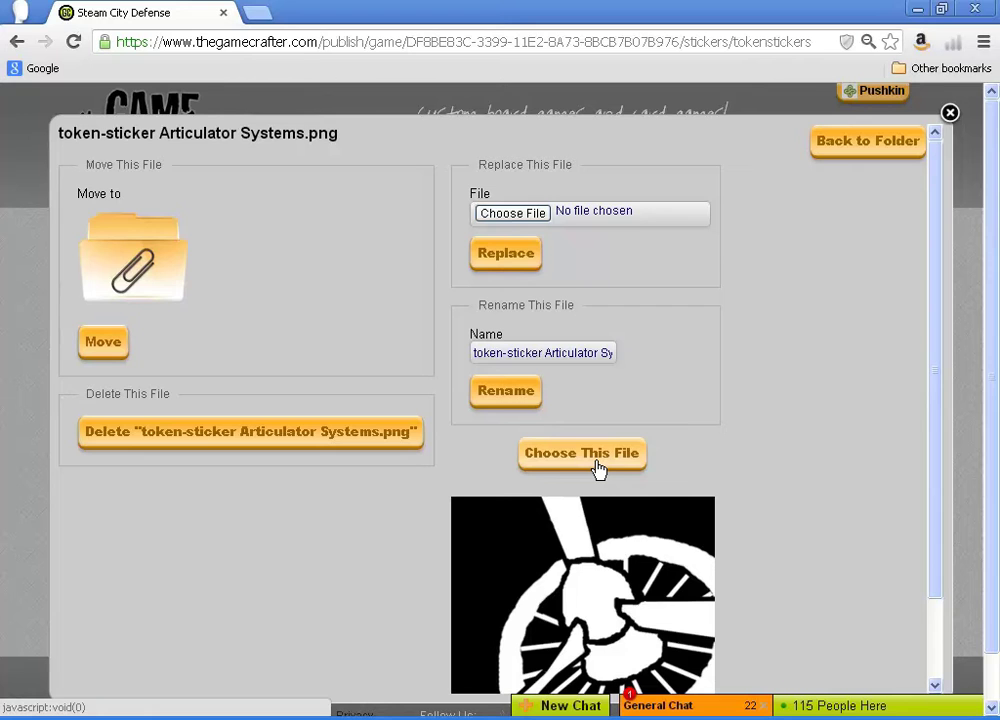
click(598, 468)
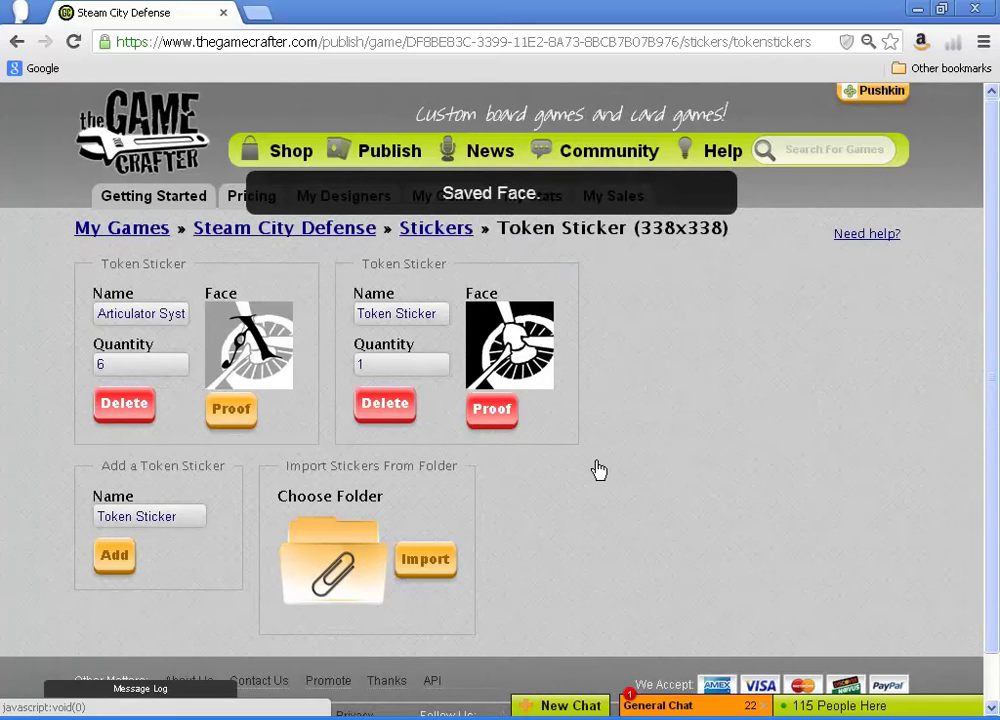
Name it 'Articulator Systems Back', set quantity 6, and approve its face proof.
triple_click(362, 309)
text(T)
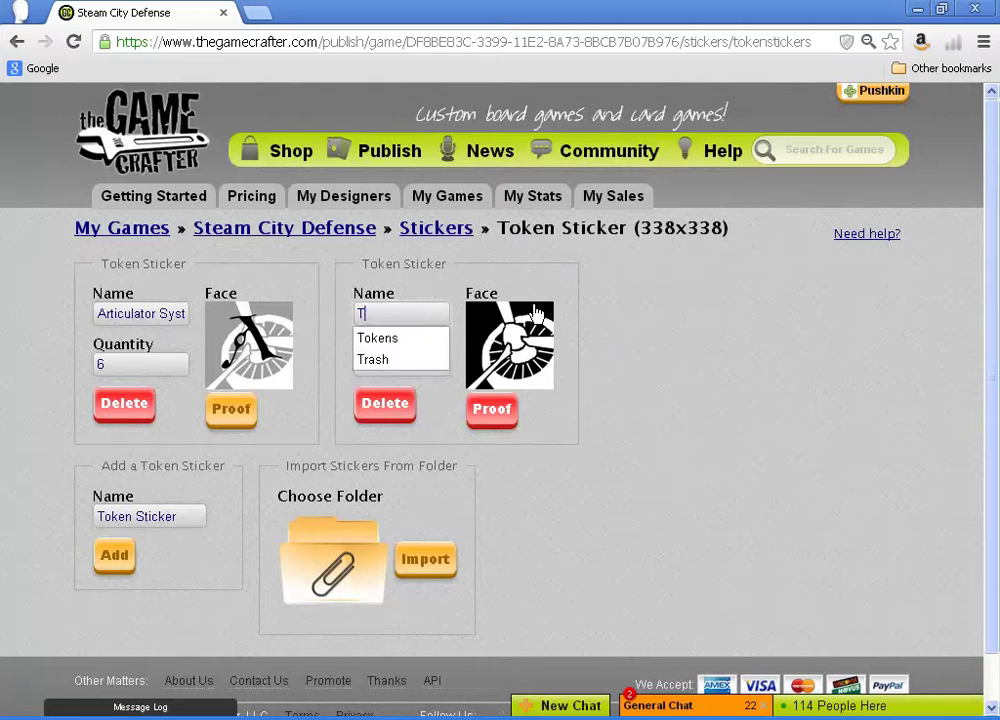
key(BackSpace)
text(Articu)
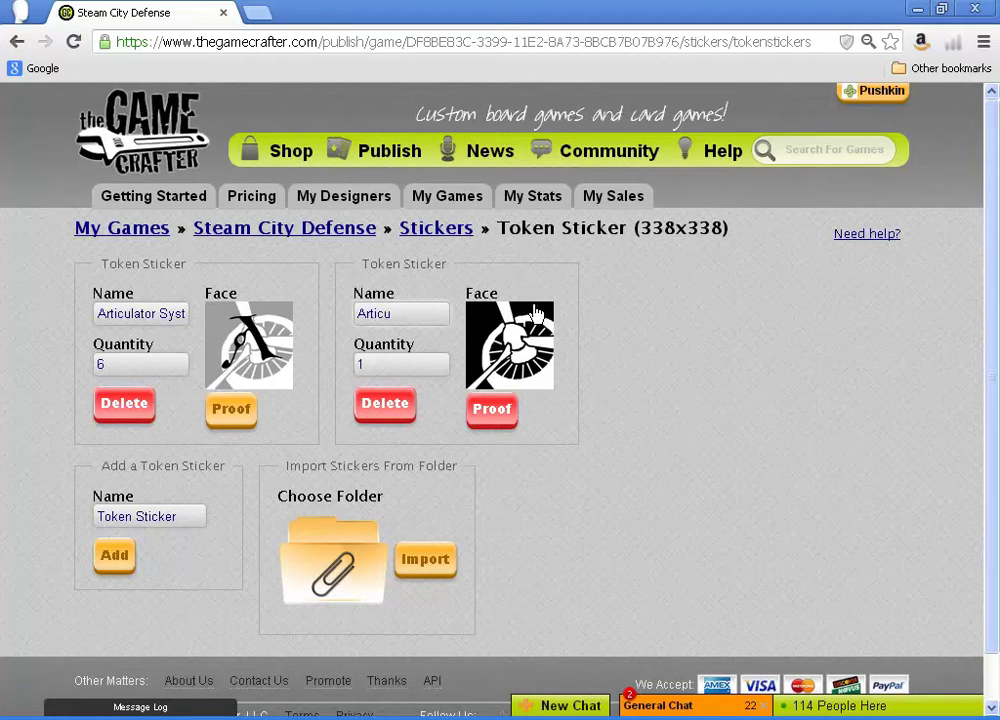
text(lator Syste)
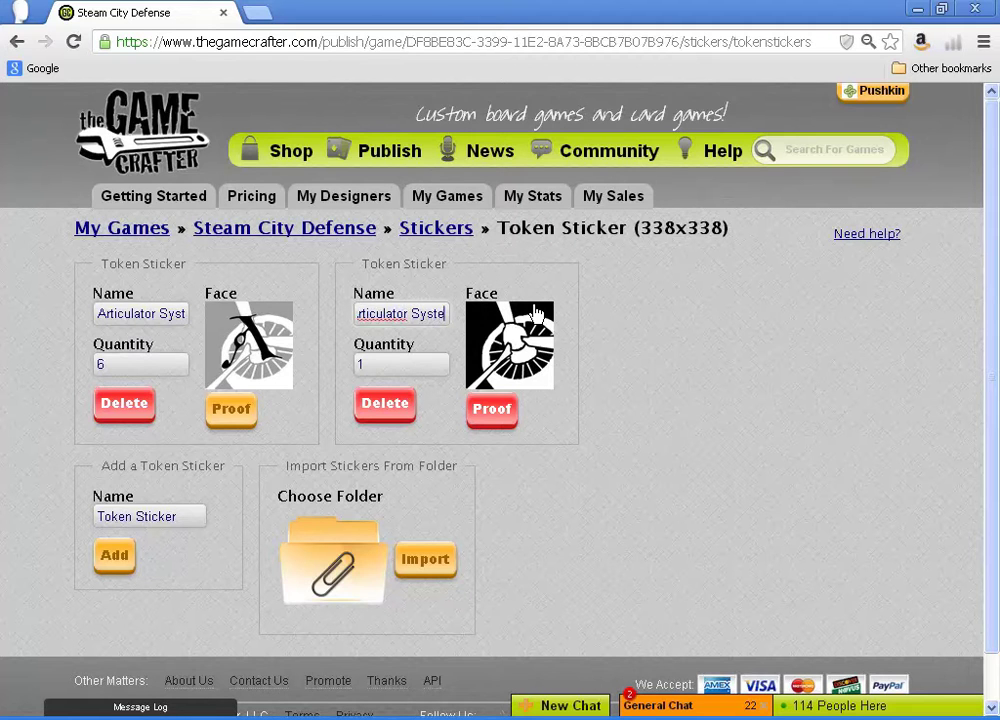
text(ms Back)
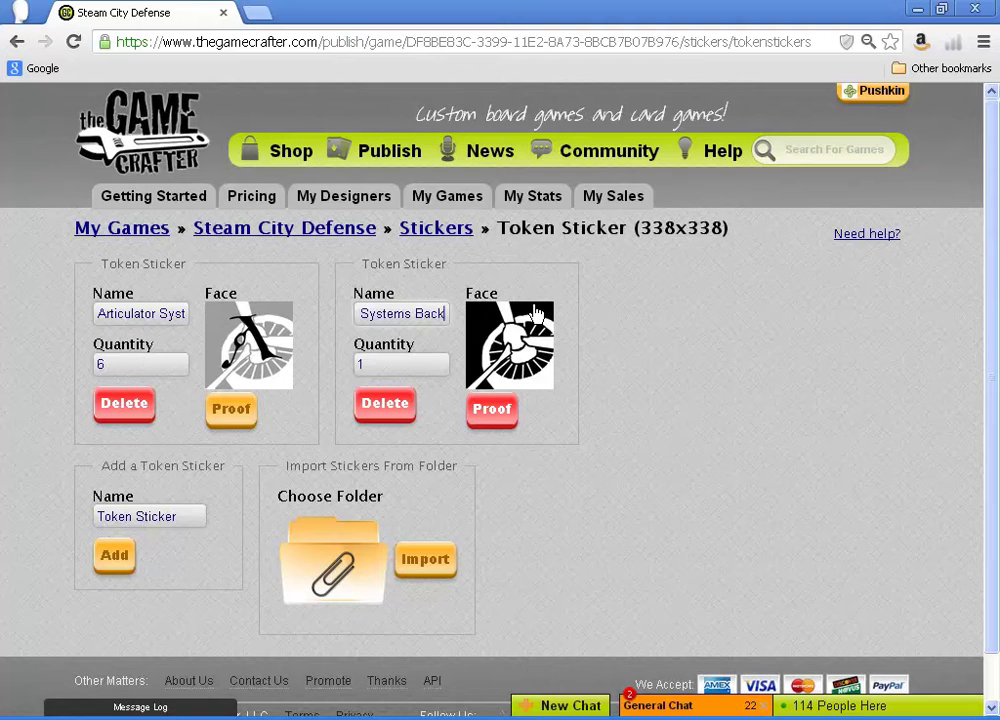
key(Tab)
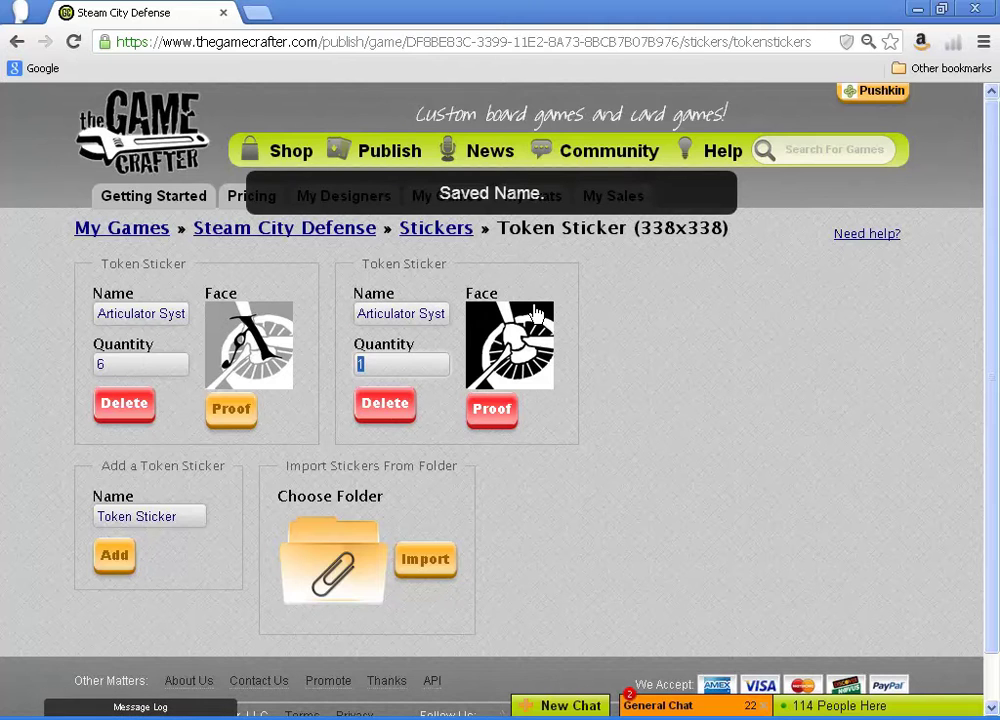
text(6)
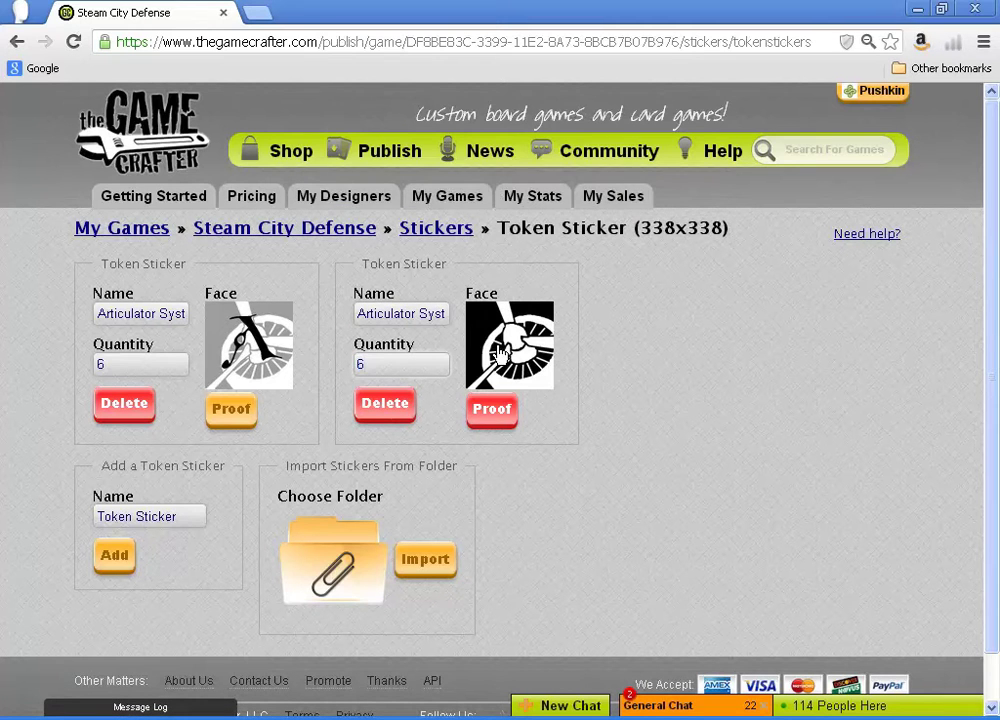
click(494, 416)
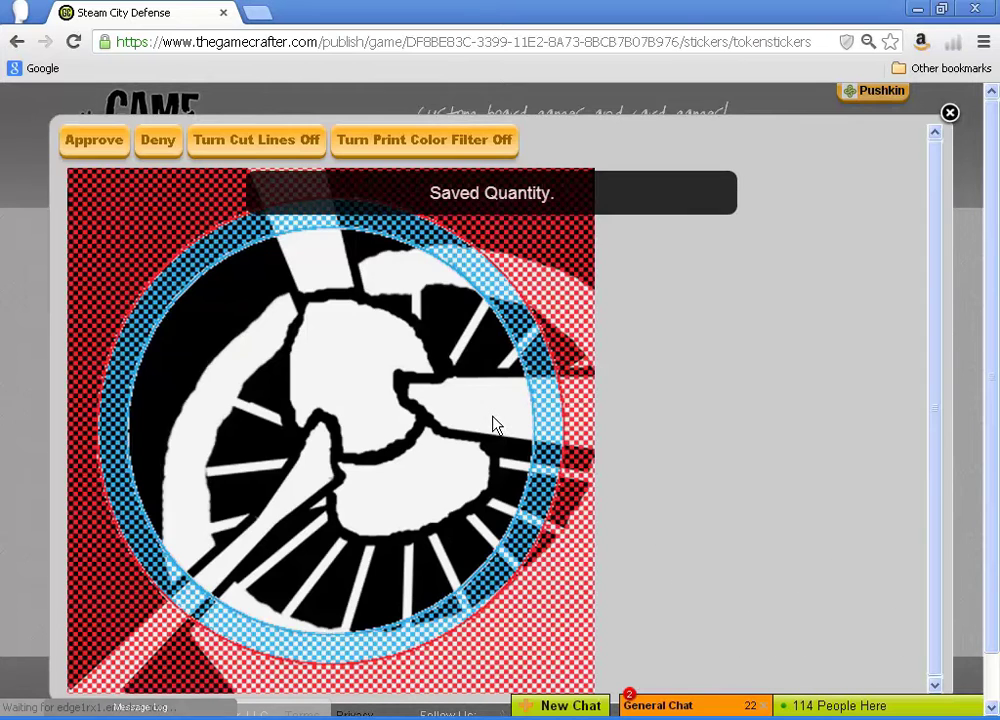
click(80, 148)
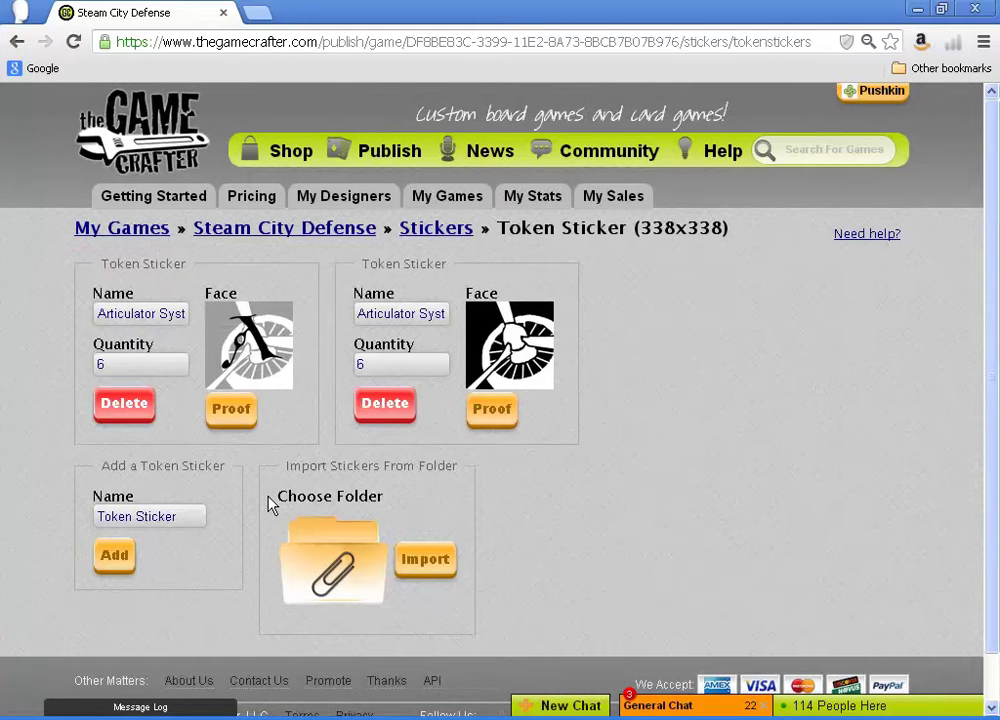
Add a third token sticker with the token-sticker B Boiler Systems face.
click(113, 560)
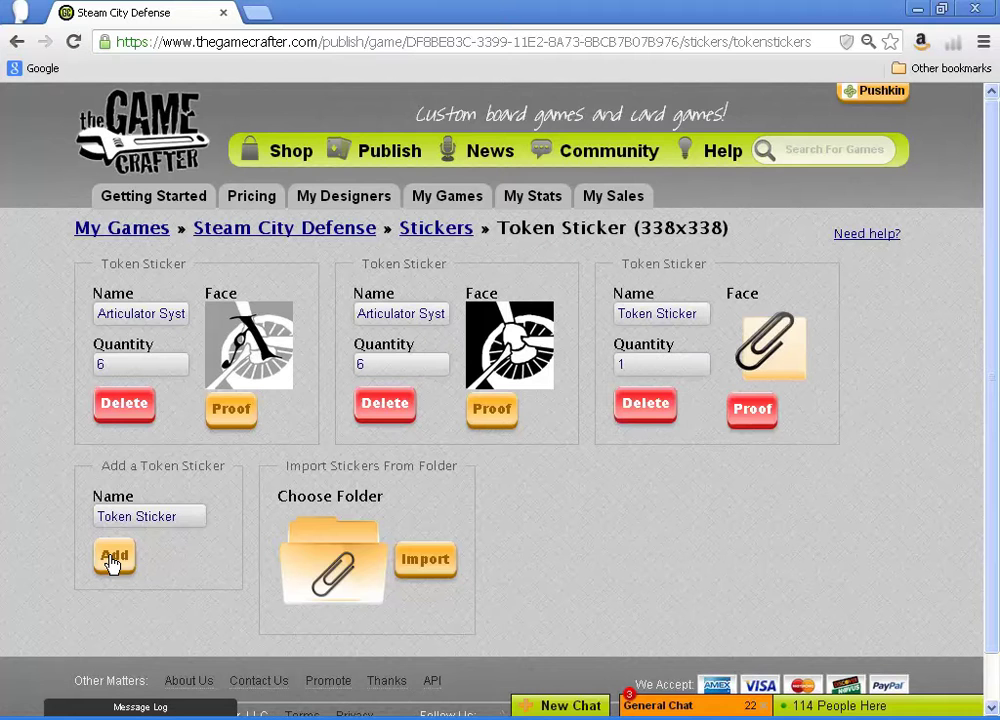
click(793, 352)
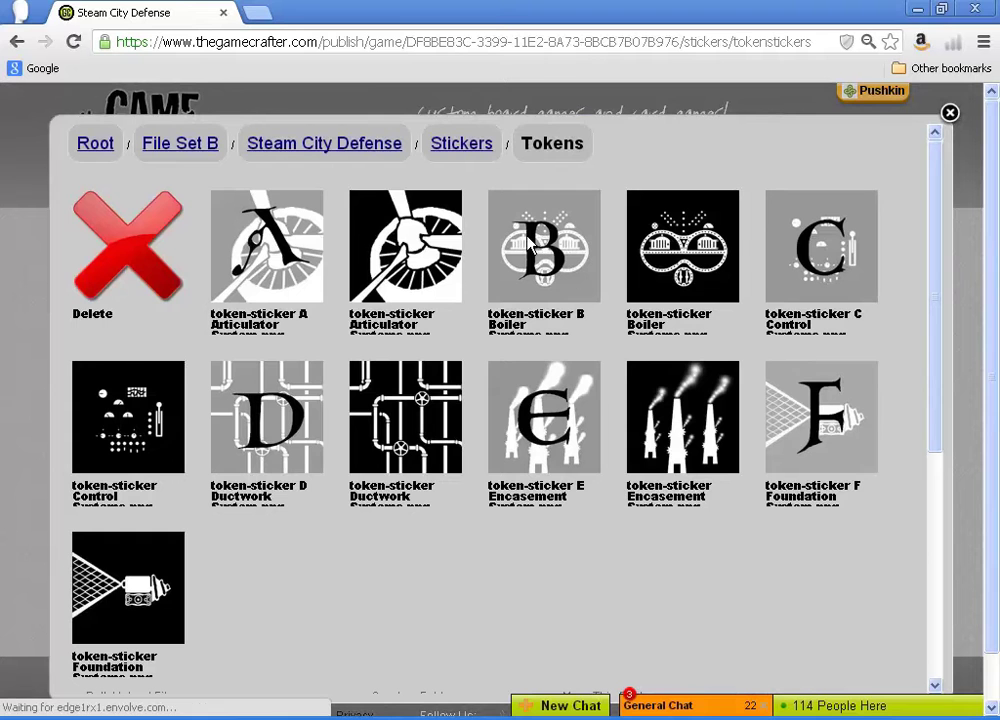
click(528, 243)
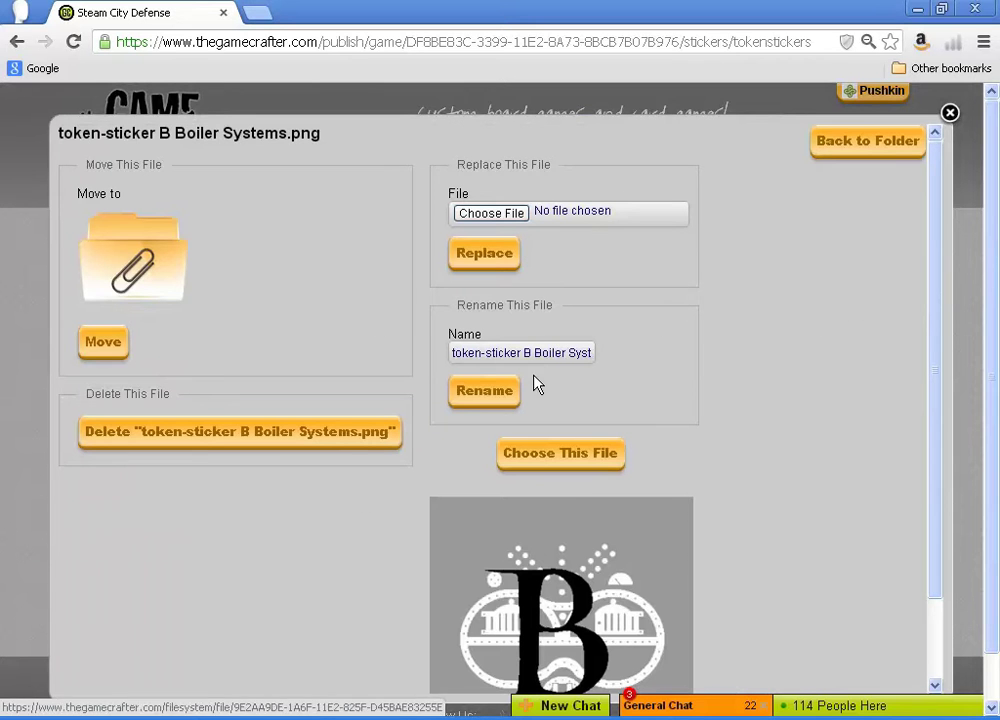
click(560, 453)
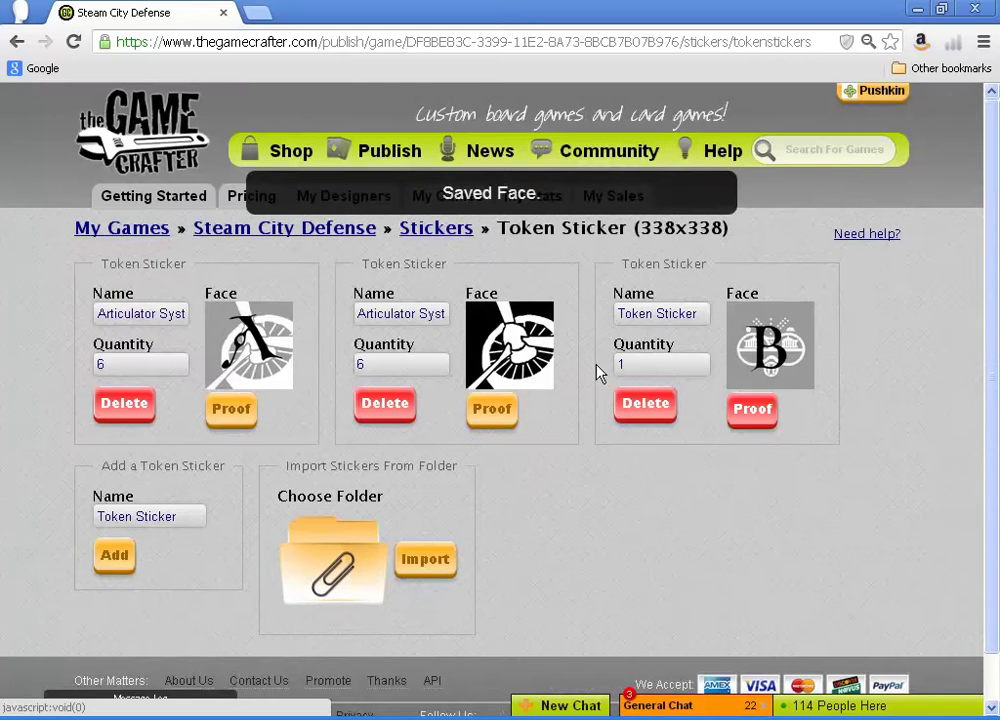
Name it 'Boiler Systems', set quantity 6, and approve its face proof.
drag(700, 313, 584, 320)
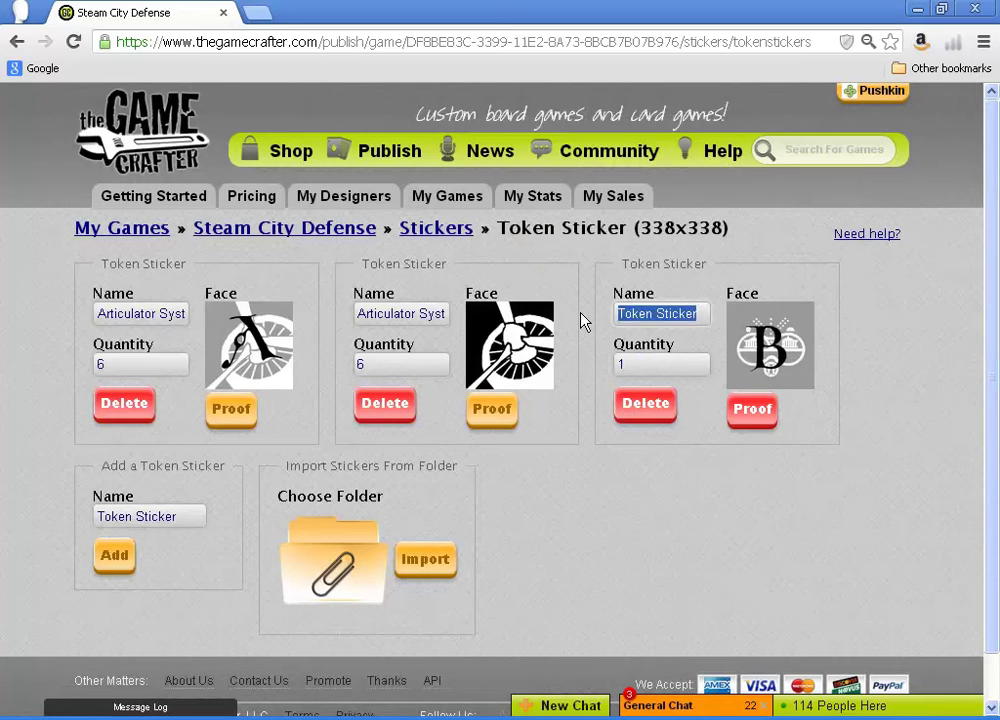
text(Boi)
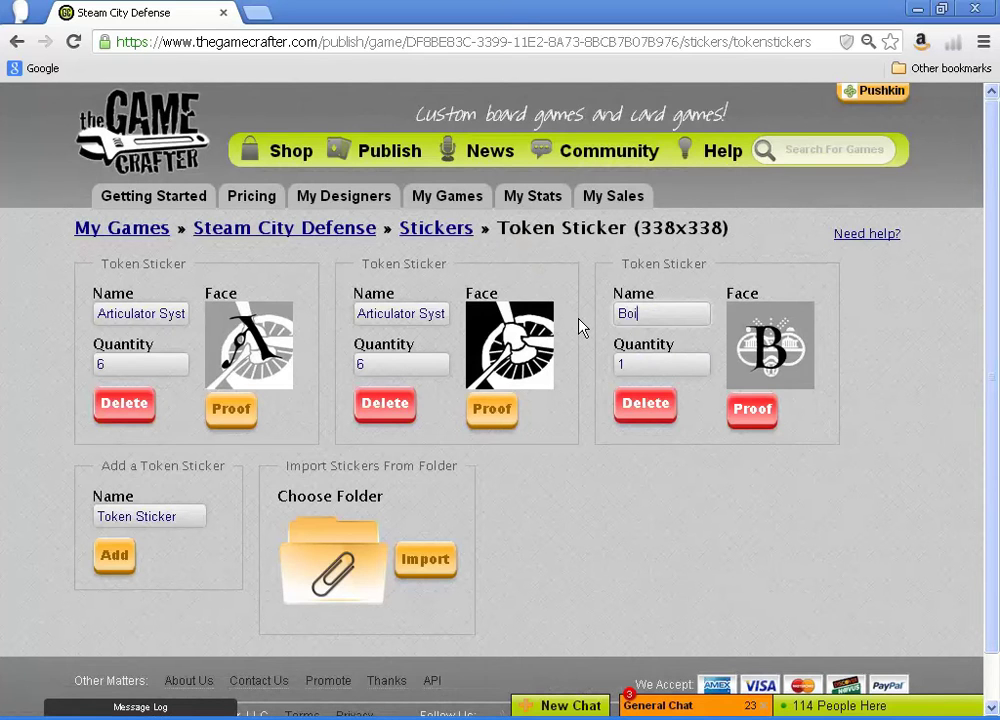
text(ler Systems)
key(Tab)
text(6)
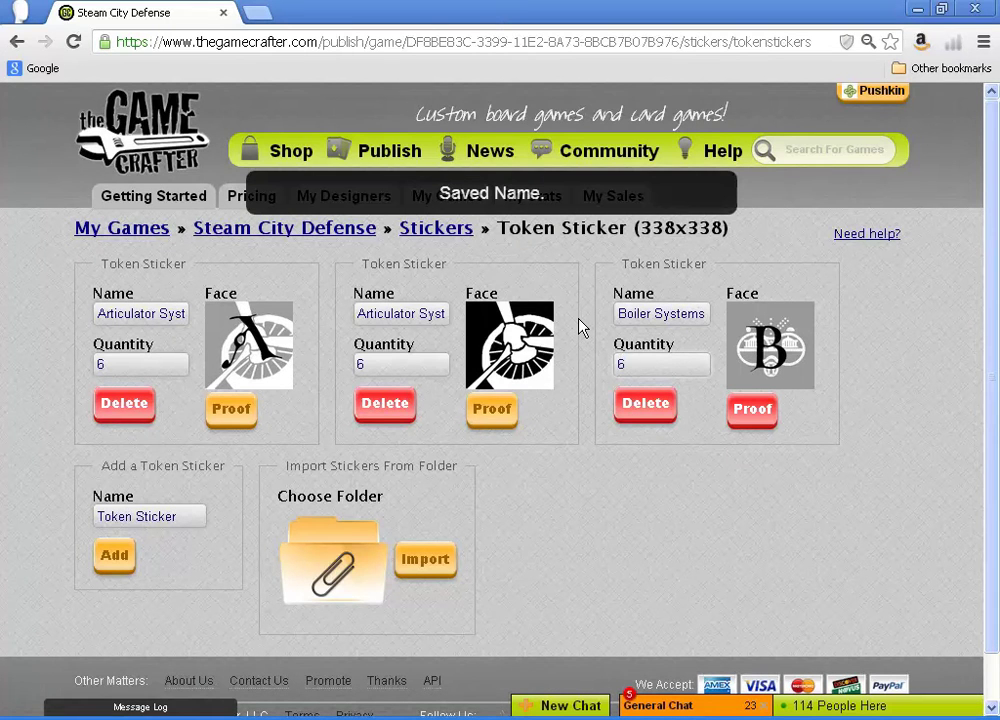
click(770, 428)
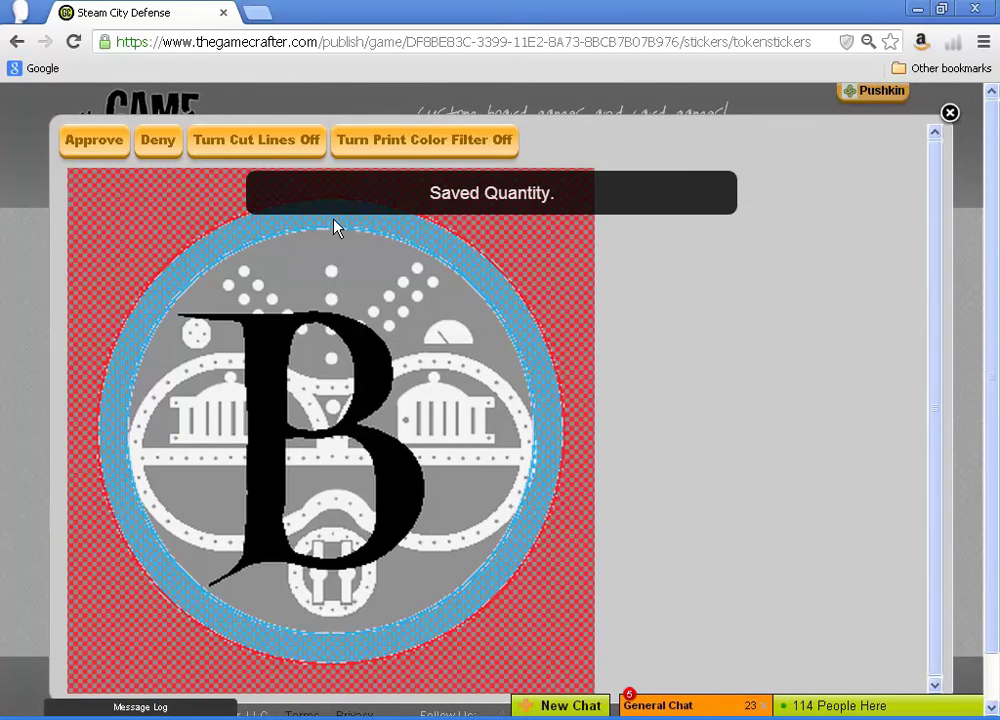
click(87, 147)
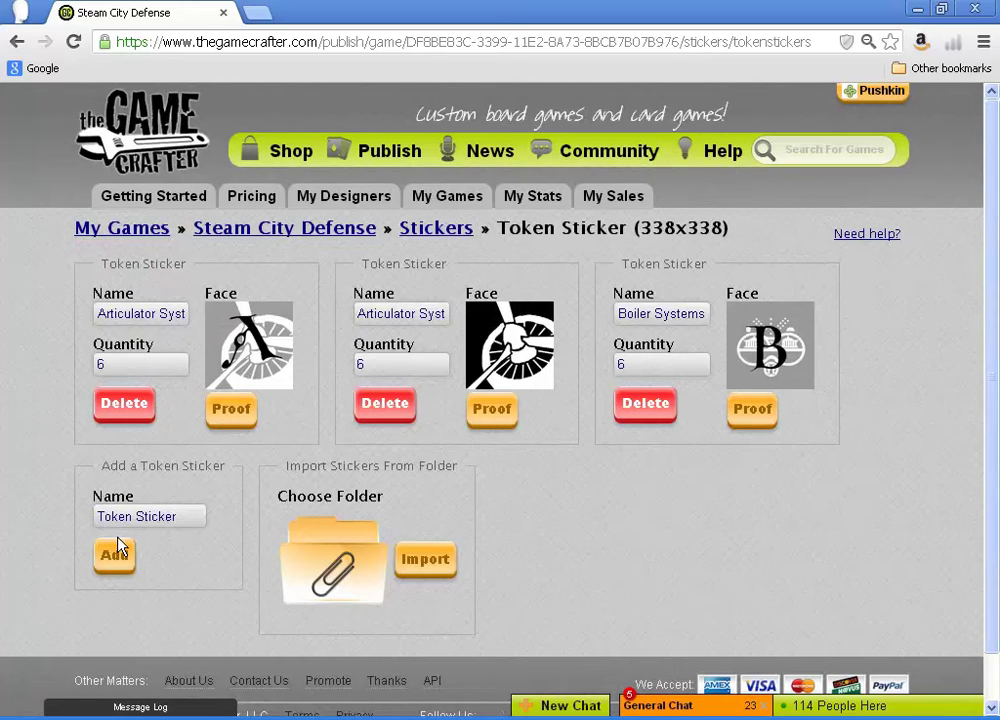
Add a fourth token sticker named 'Boiler Systems Back'.
drag(187, 516, 79, 506)
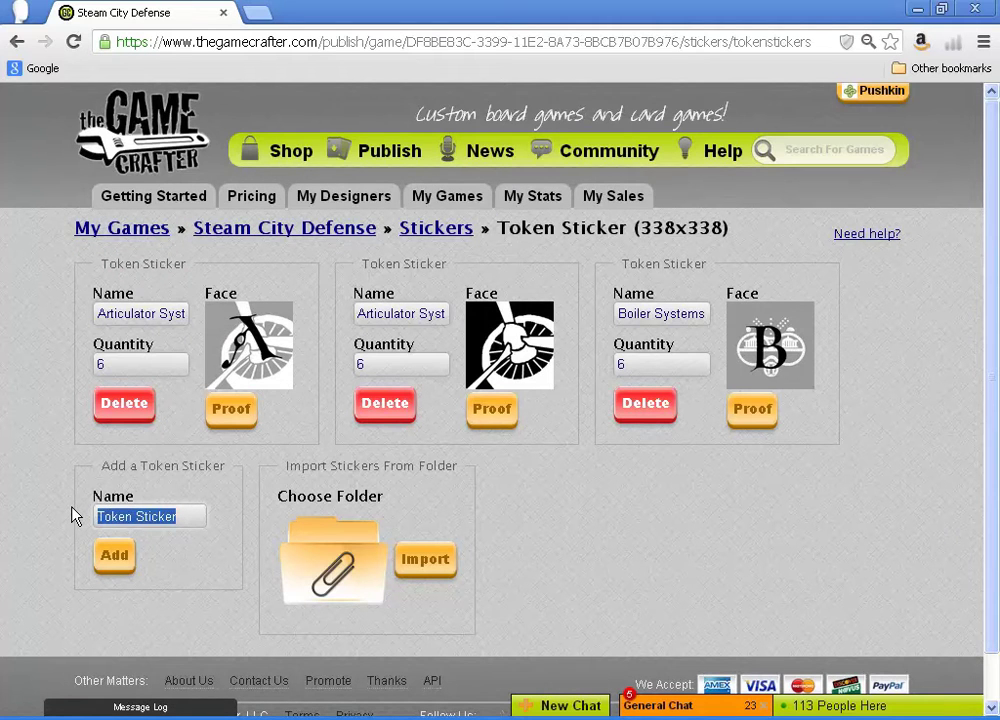
text(Boiler)
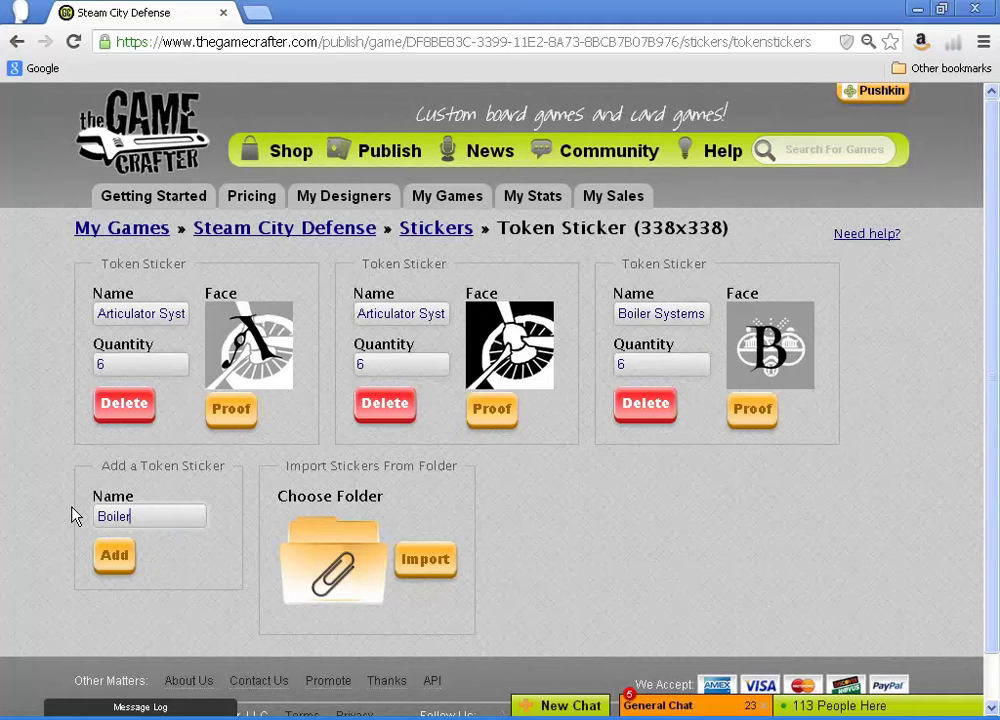
text( Systems Back)
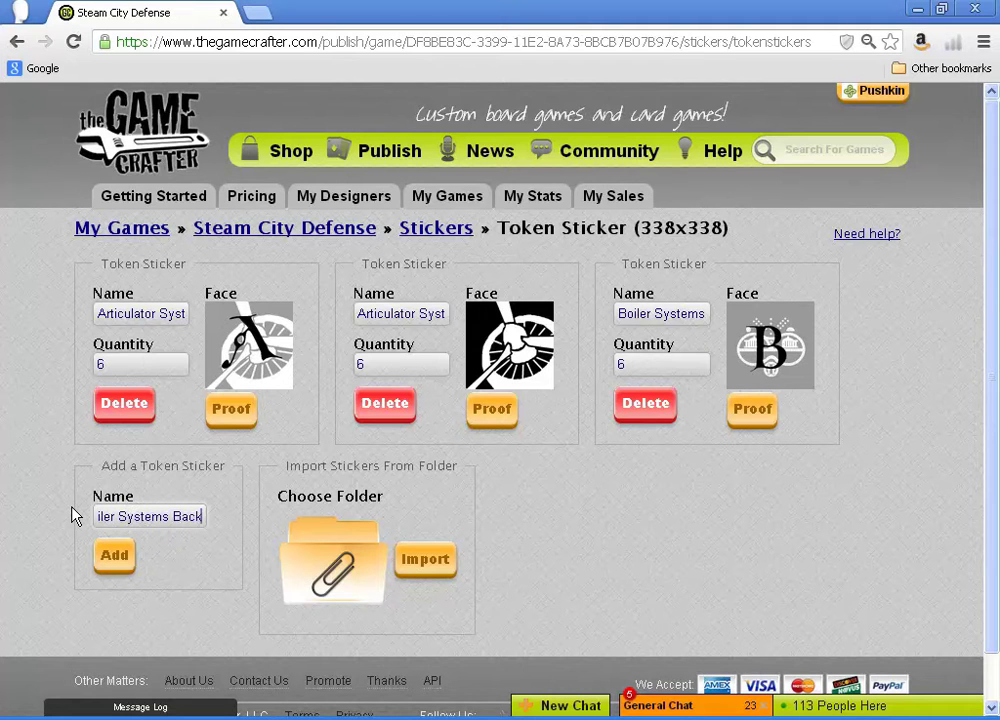
click(105, 553)
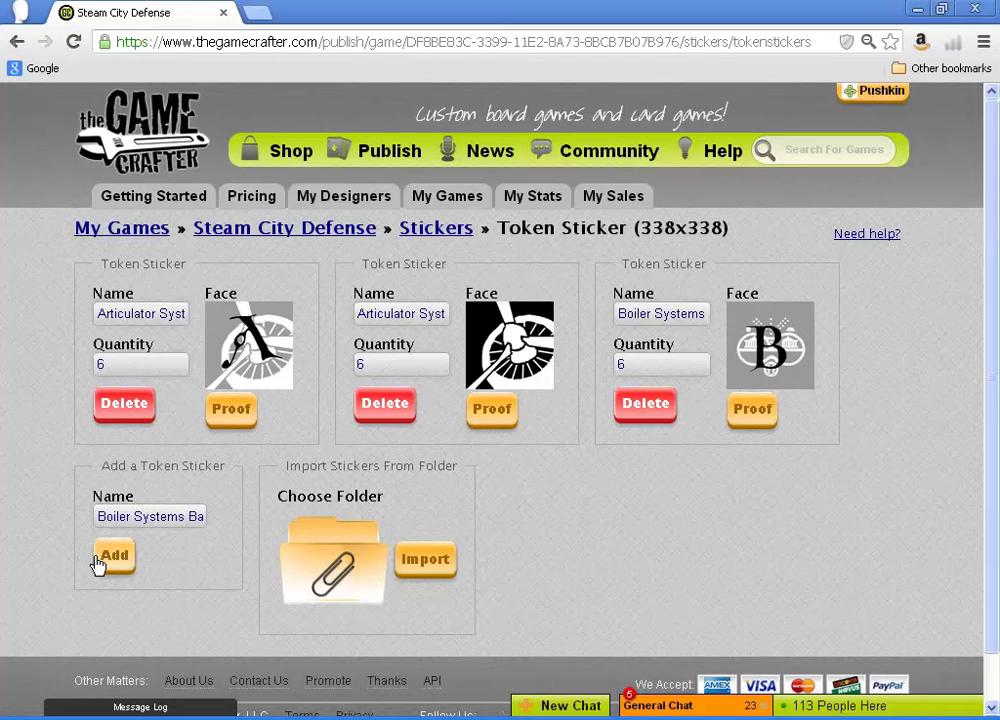
click(111, 562)
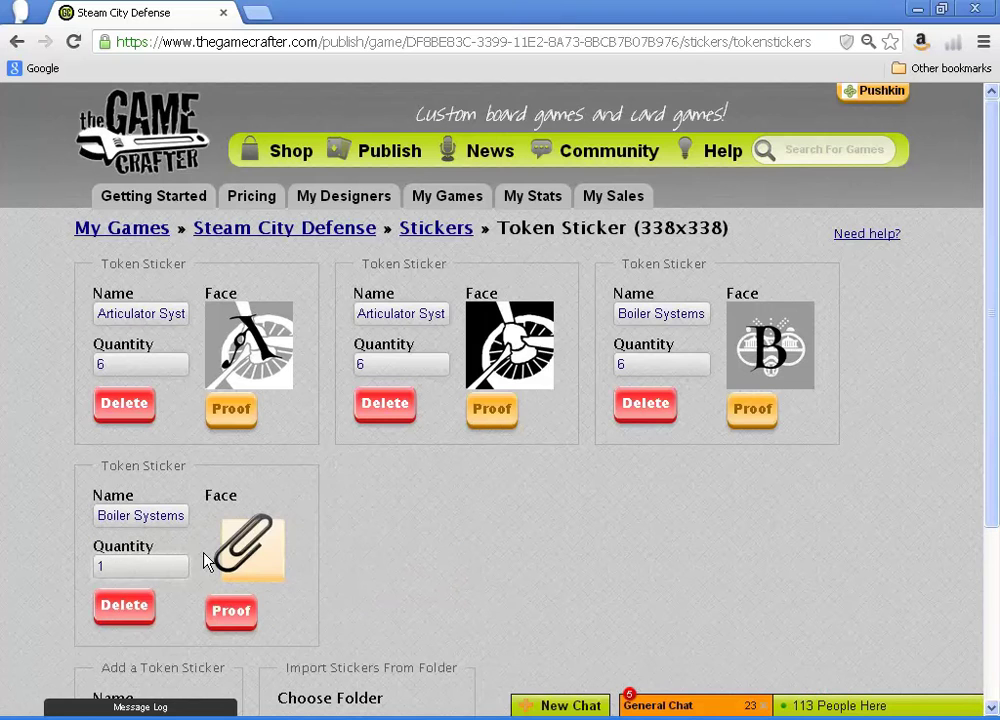
Give it quantity 6 and the black Boiler Systems face, approve the proof, then go home.
drag(183, 563, 73, 568)
text(6)
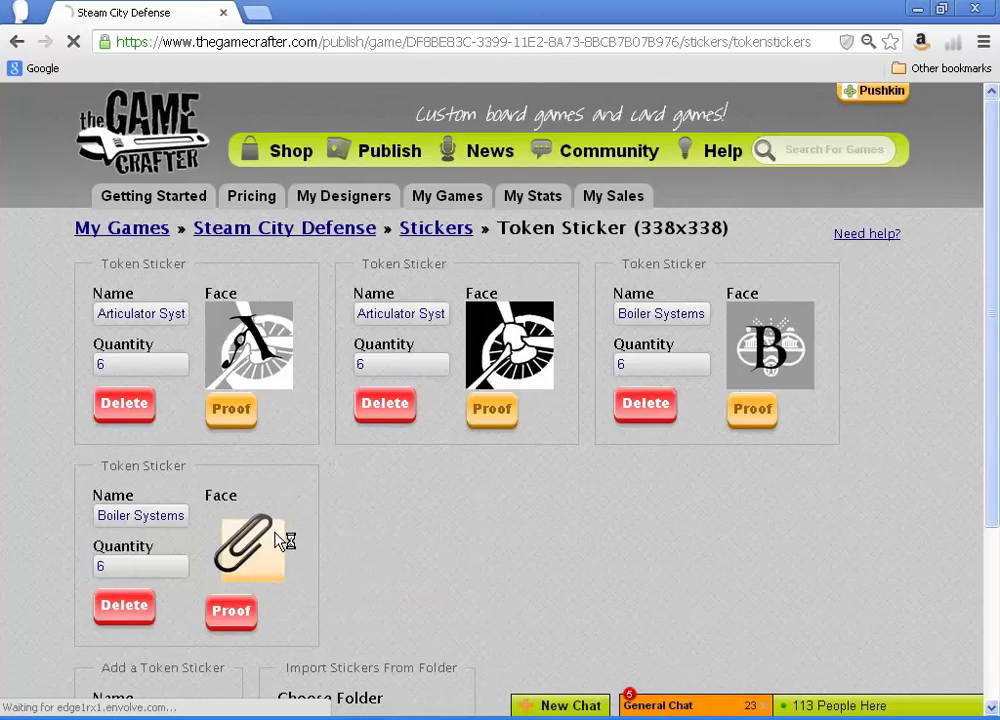
click(285, 541)
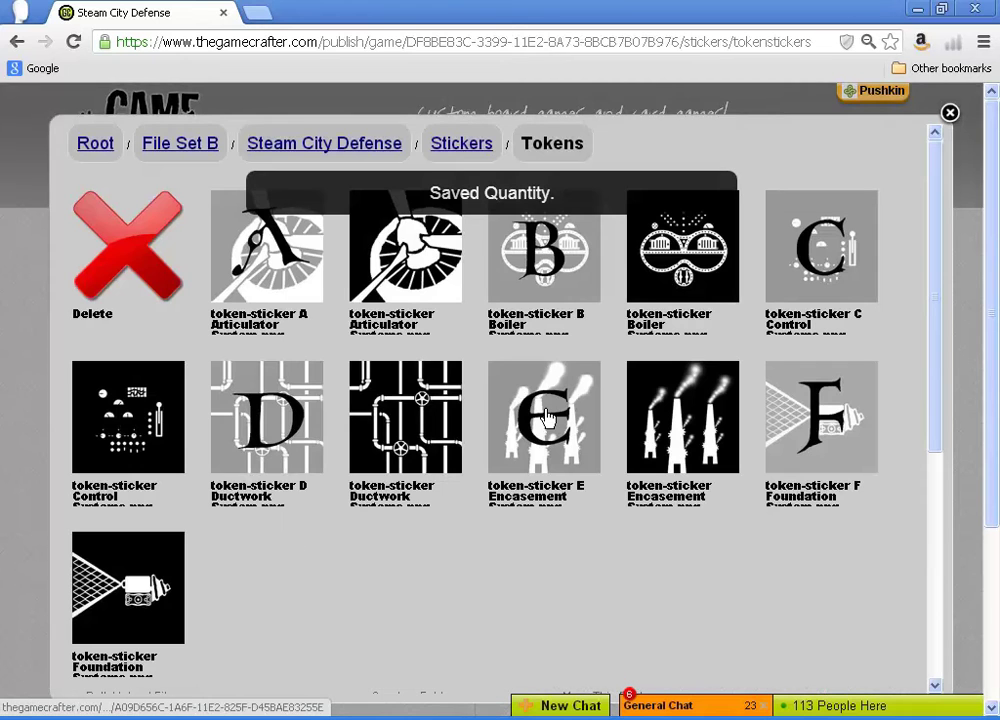
click(646, 288)
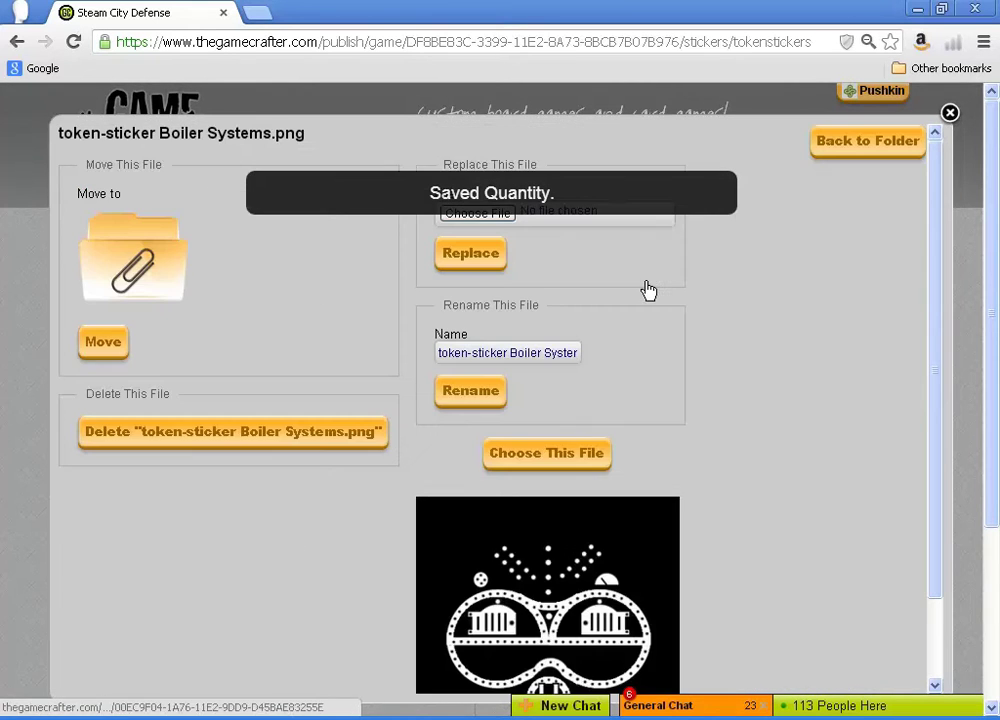
click(580, 453)
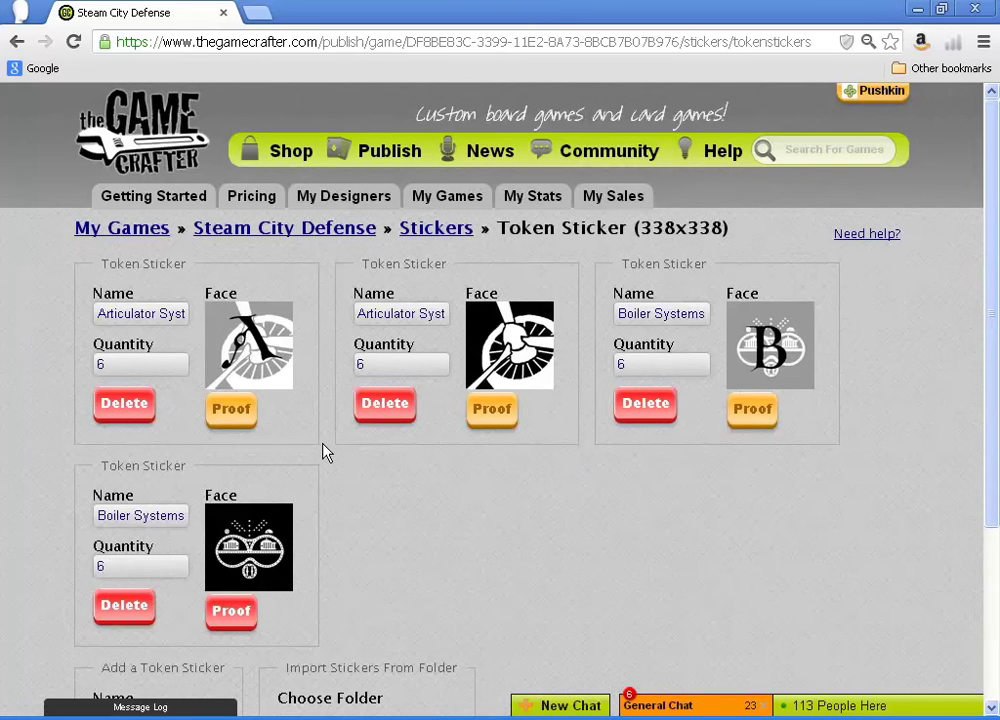
click(230, 614)
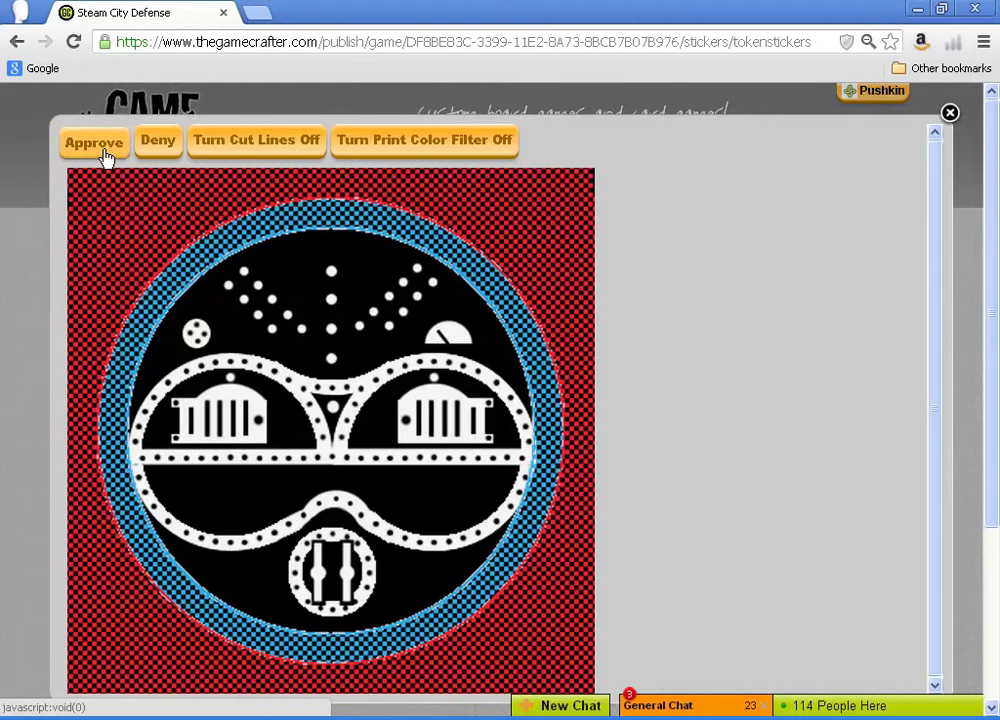
click(100, 148)
click(110, 145)
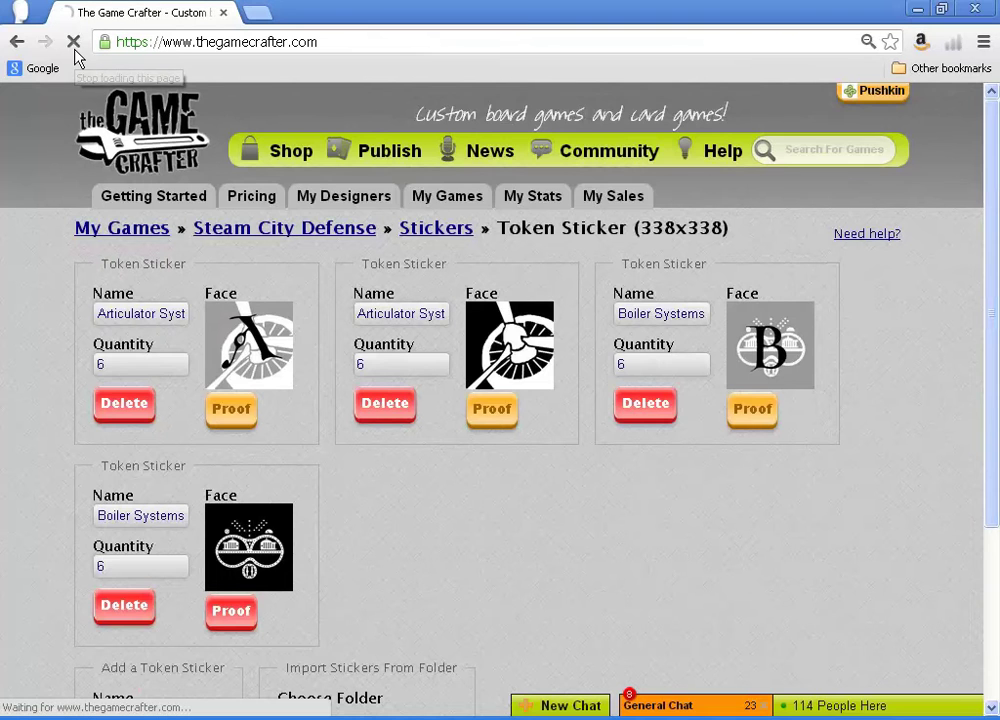
Back in the token sticker list, add a new sticker named 'a'.
click(15, 42)
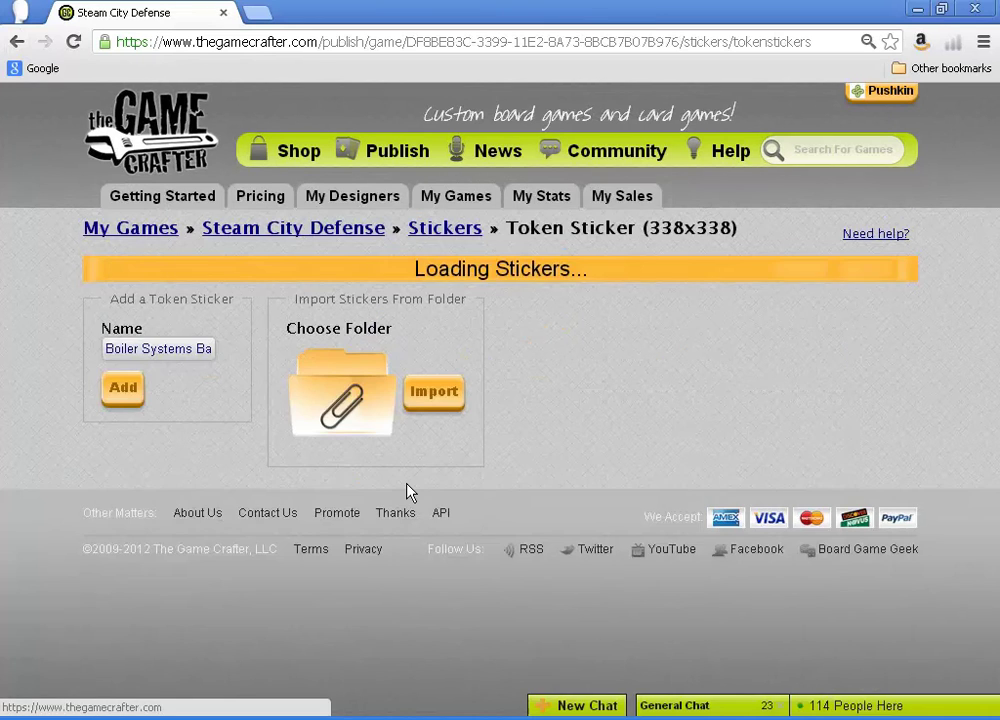
scroll(405, 528, down, 1)
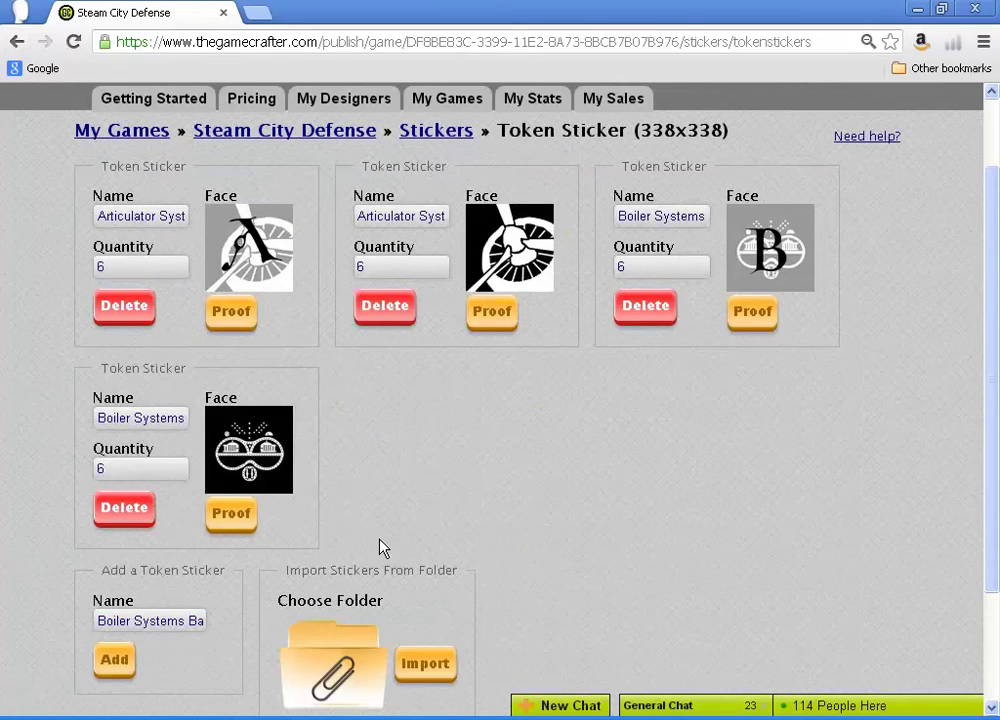
scroll(320, 552, down, 1)
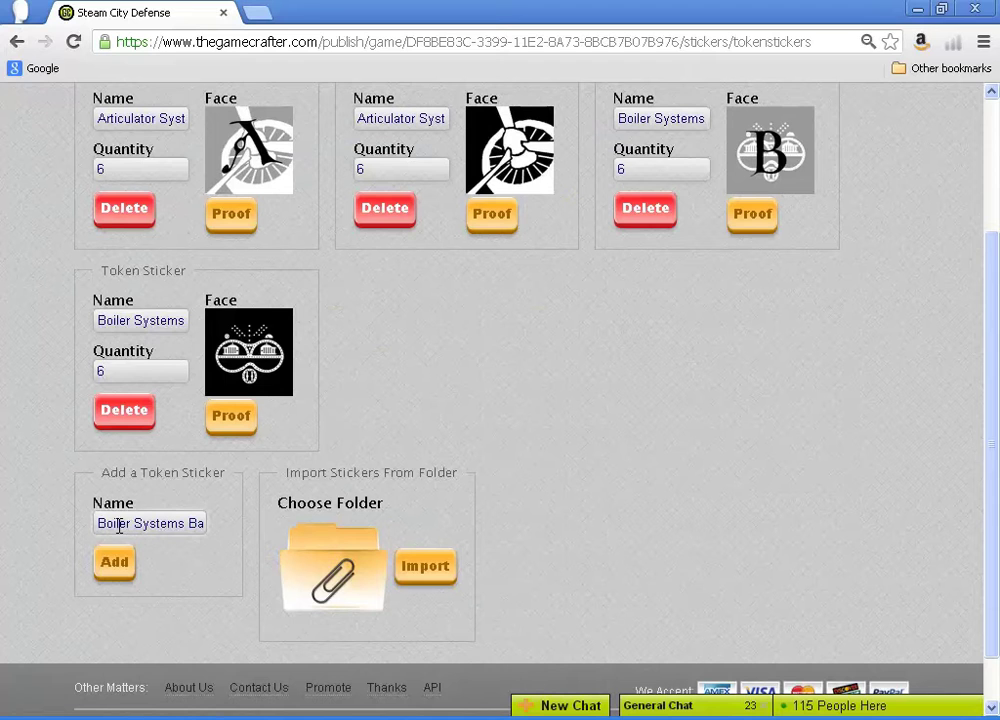
drag(101, 522, 237, 522)
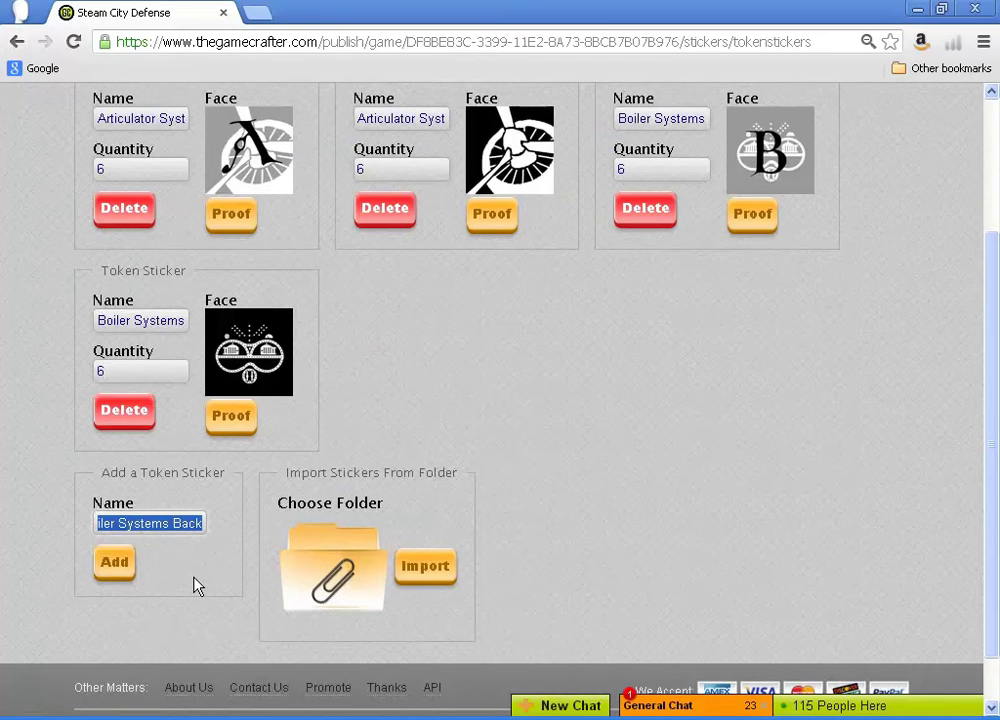
key(Delete)
click(110, 560)
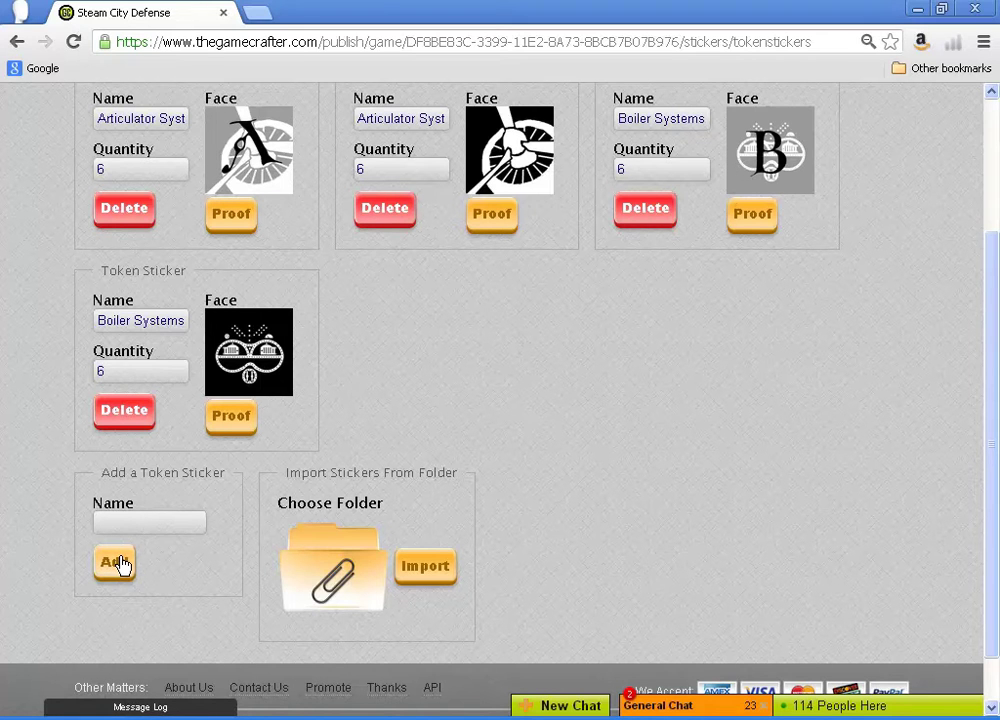
click(120, 524)
text(a)
click(118, 566)
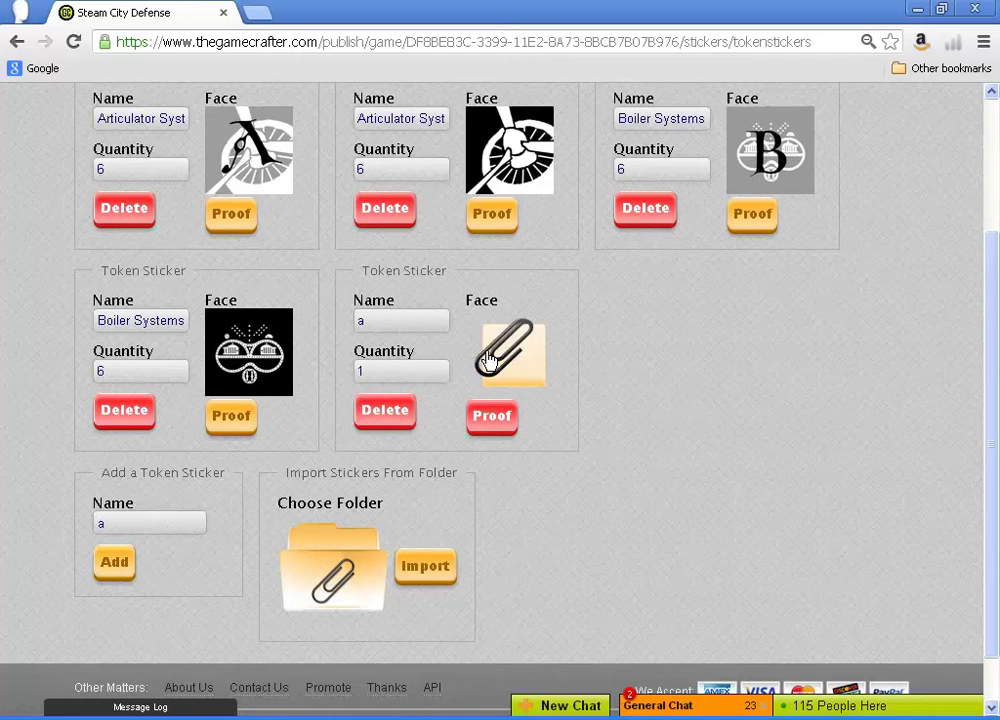
Give it the token-sticker C Control Systems face, rename it 'Control Systems', quantity 6, then start a folder import.
click(492, 415)
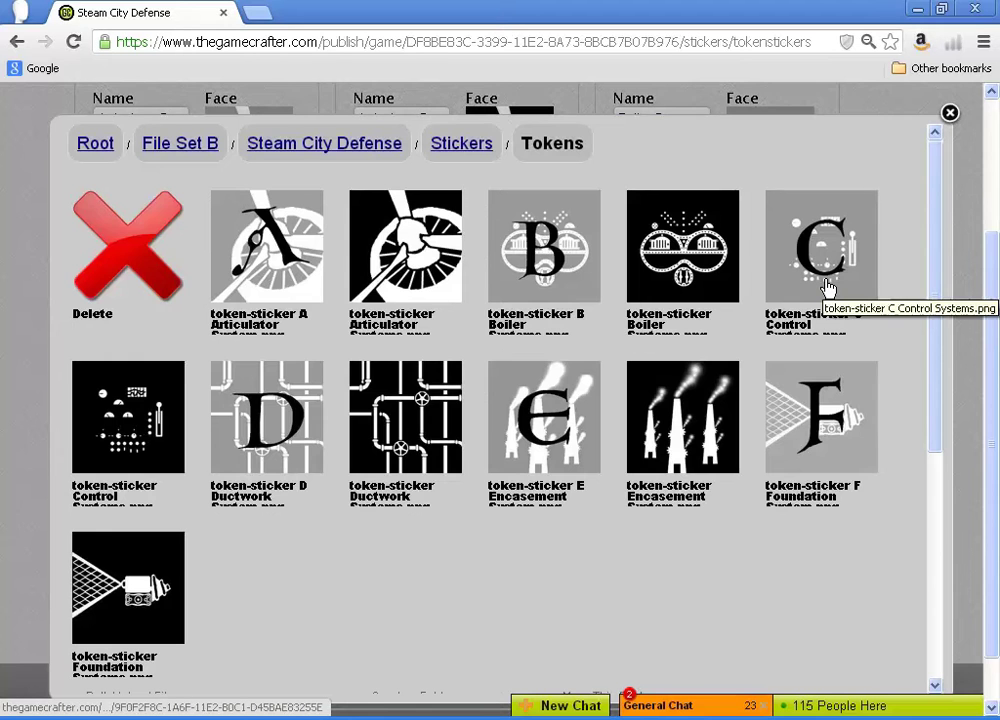
click(822, 291)
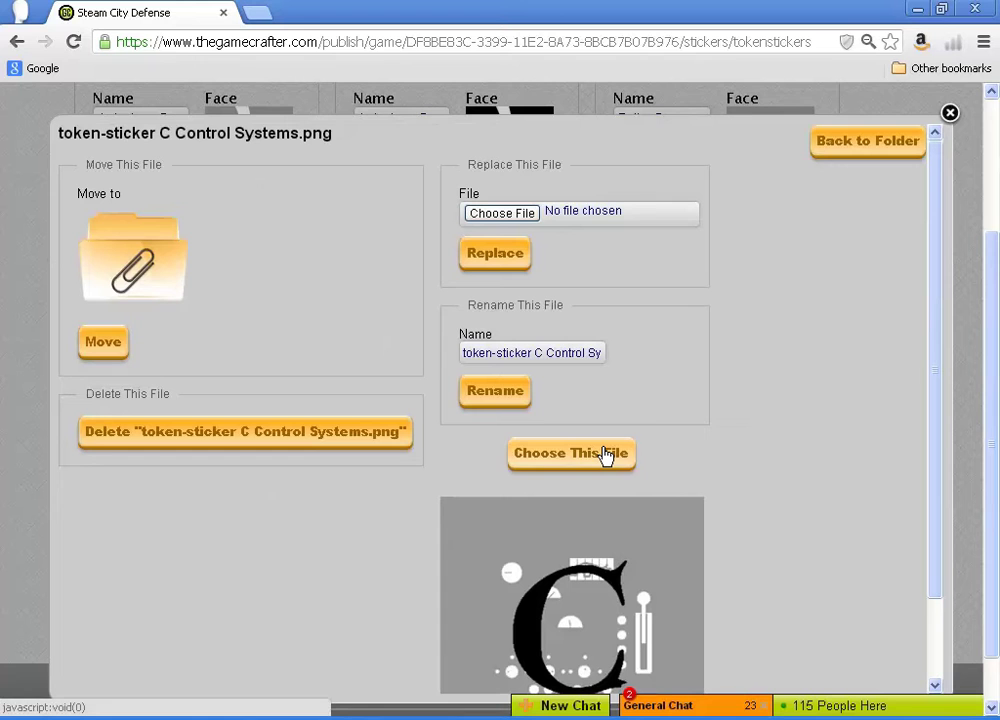
click(605, 455)
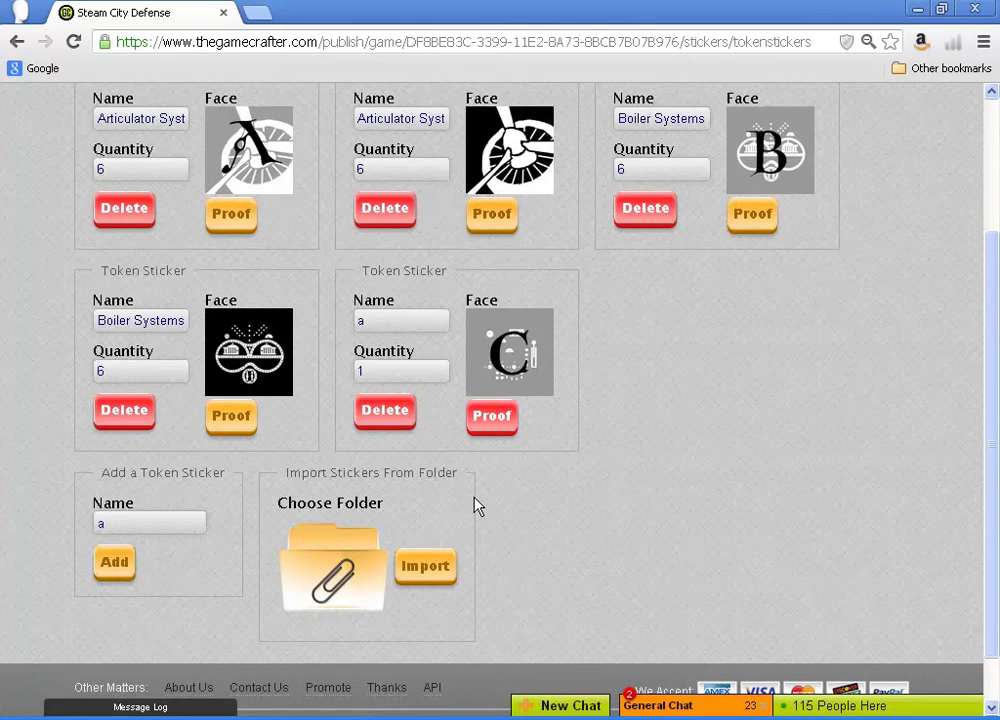
drag(384, 316, 344, 308)
text(Con)
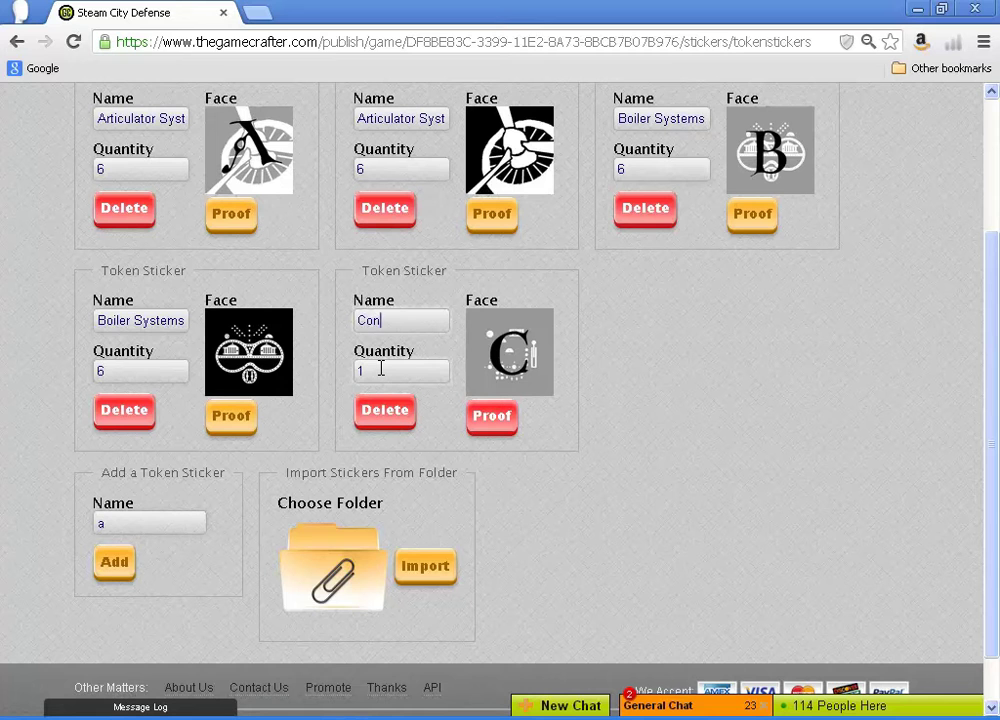
text(trol Systems)
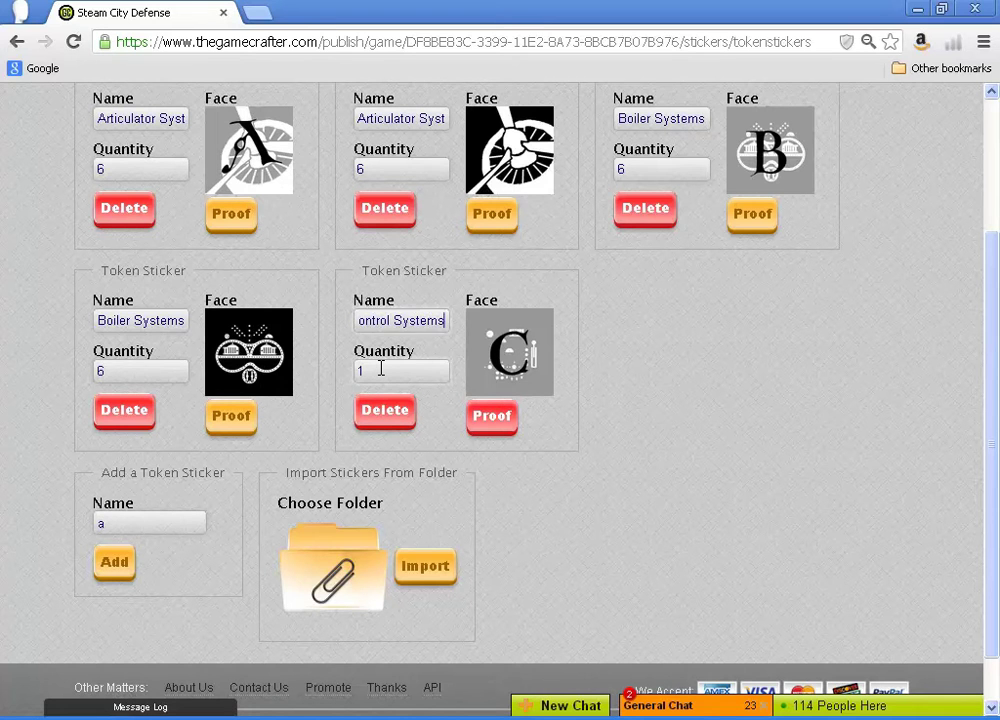
click(381, 369)
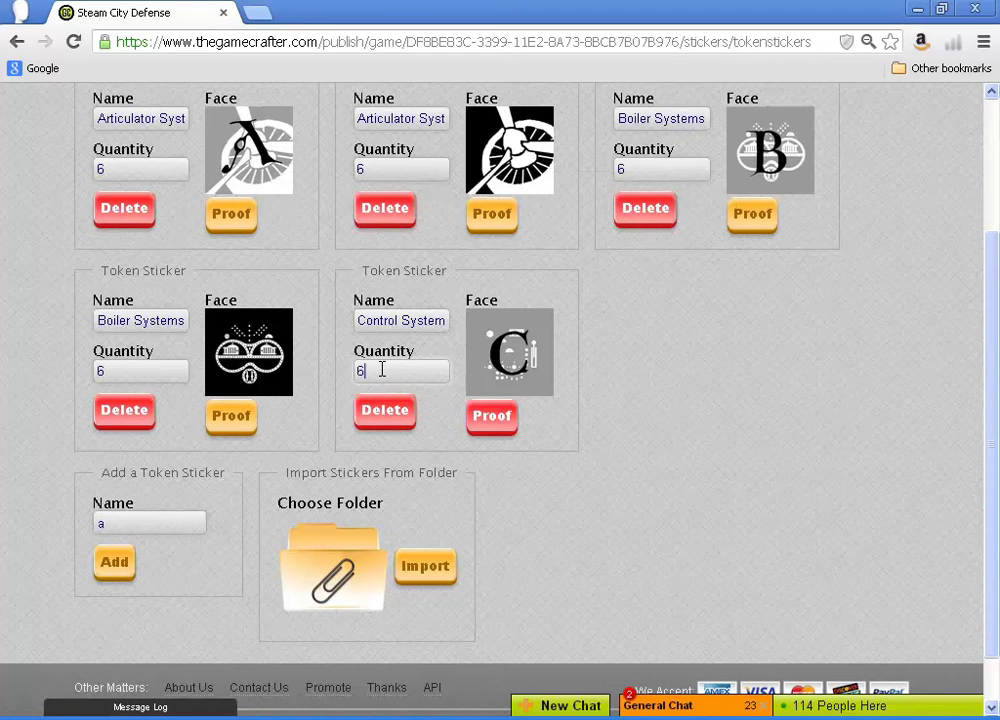
click(360, 570)
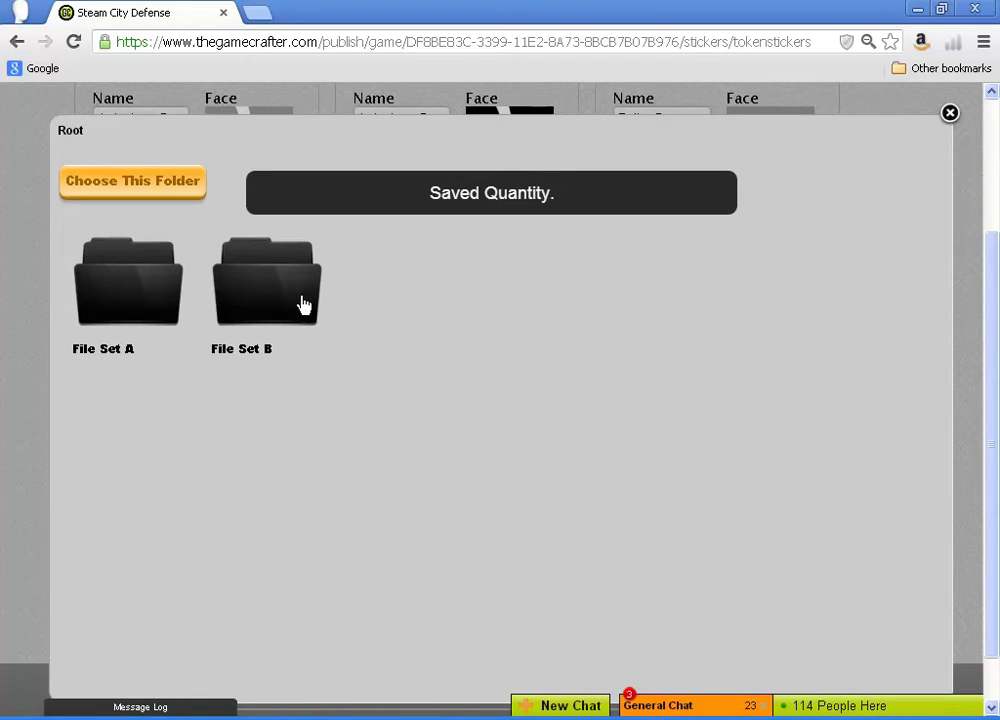
Import all stickers from the File Set B > Steam City Defense > Stickers > Tokens folder.
click(291, 297)
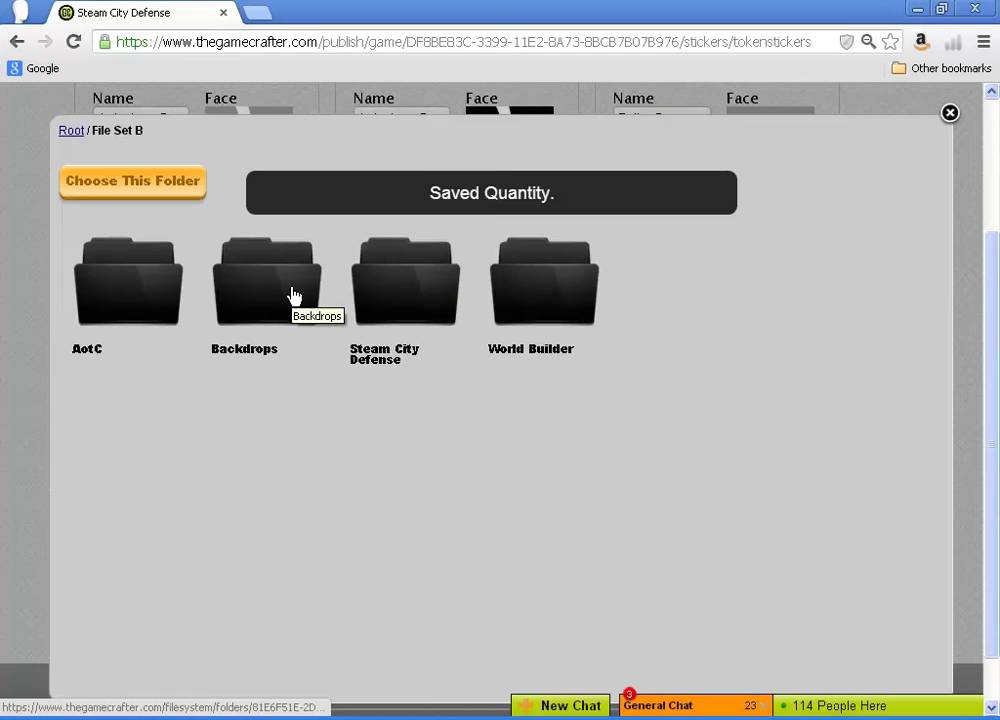
click(387, 299)
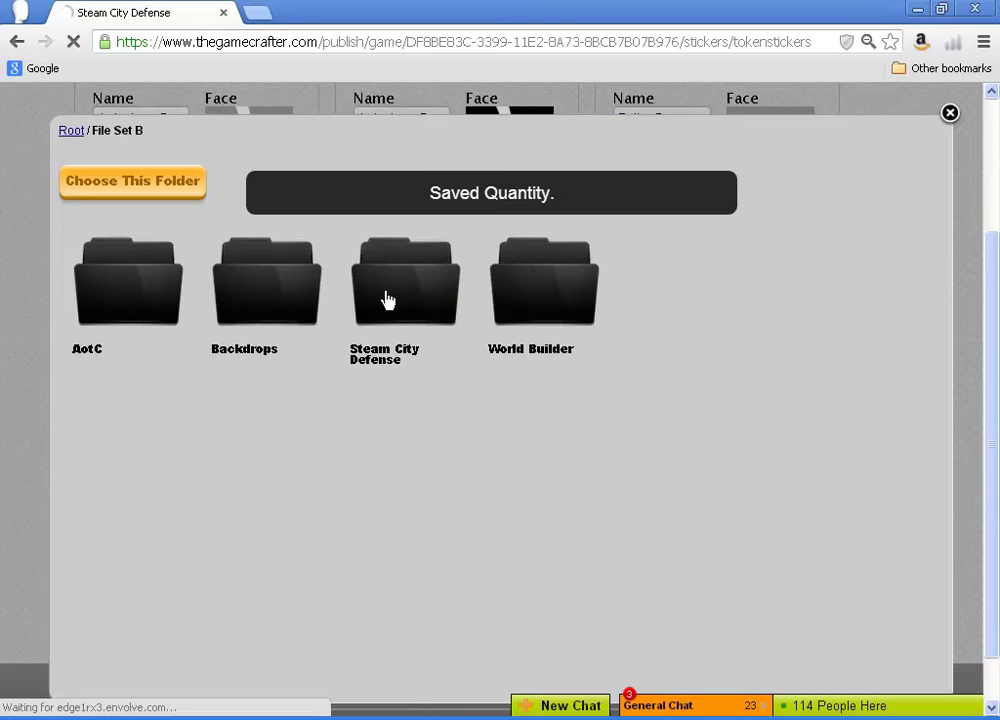
click(373, 293)
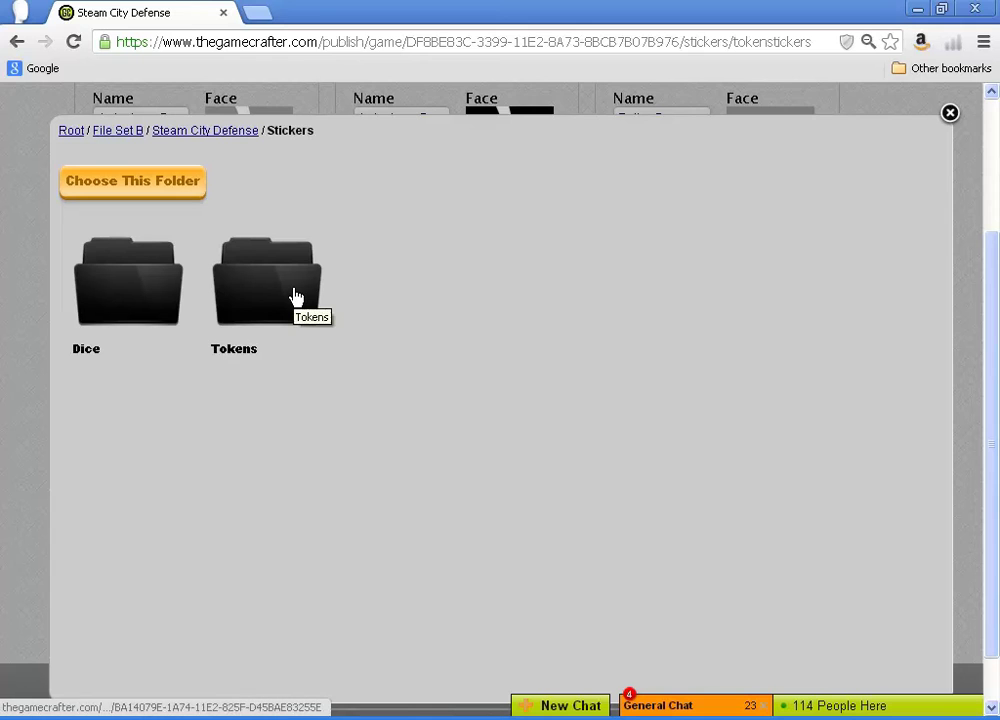
click(296, 297)
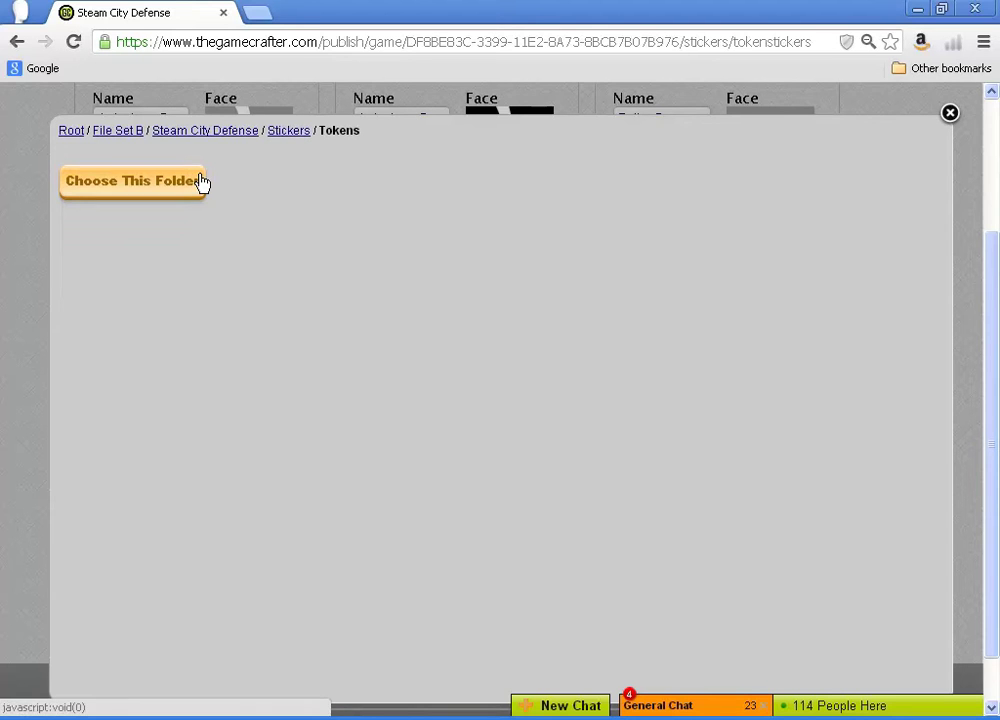
click(165, 183)
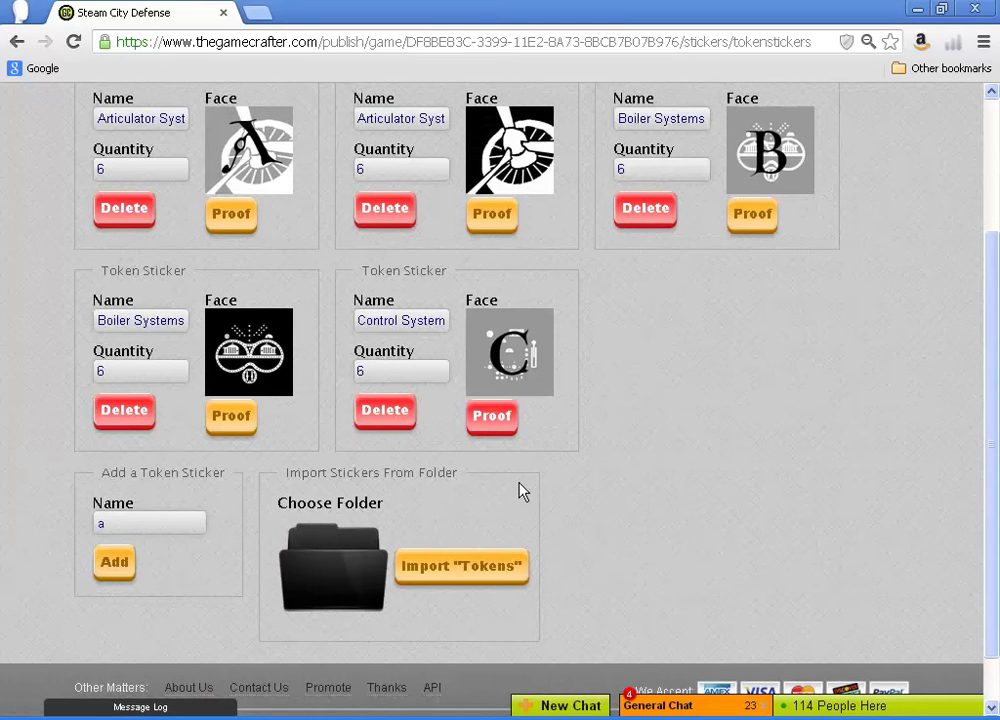
click(487, 571)
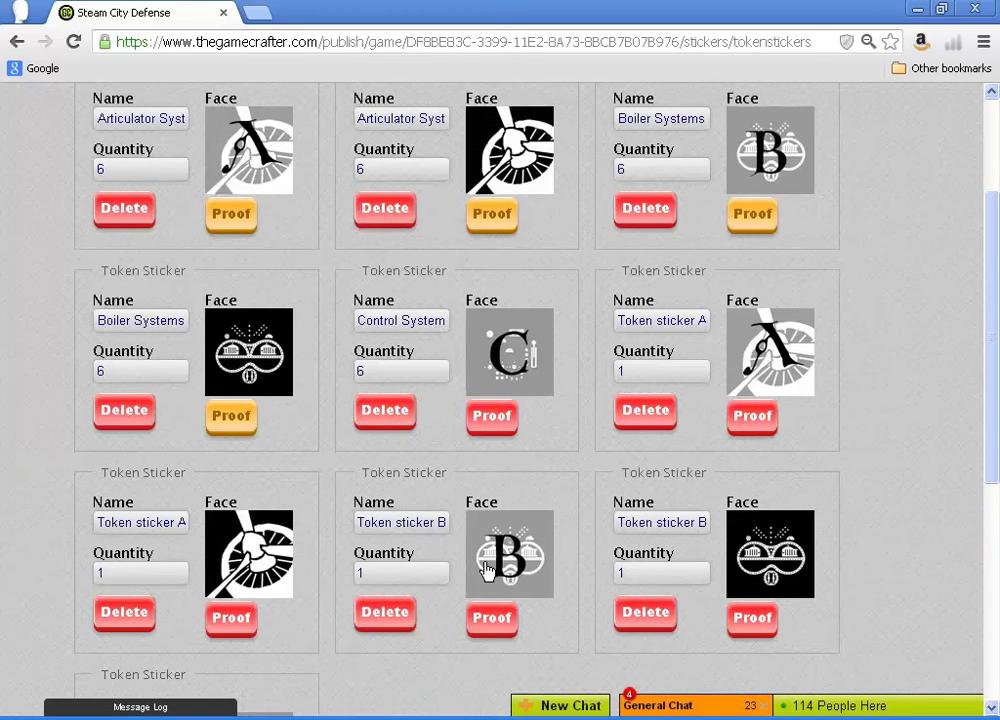
Scroll through imported token stickers A–F, checking the F stickers' full names, then back to top.
scroll(487, 570, down, 2)
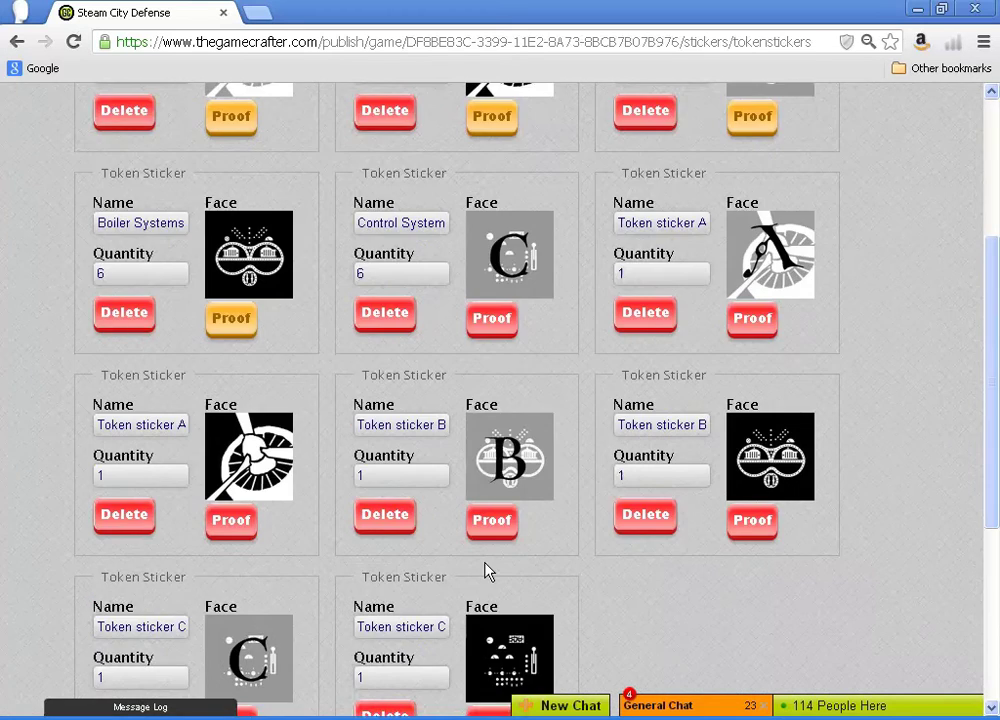
scroll(487, 570, down, 1)
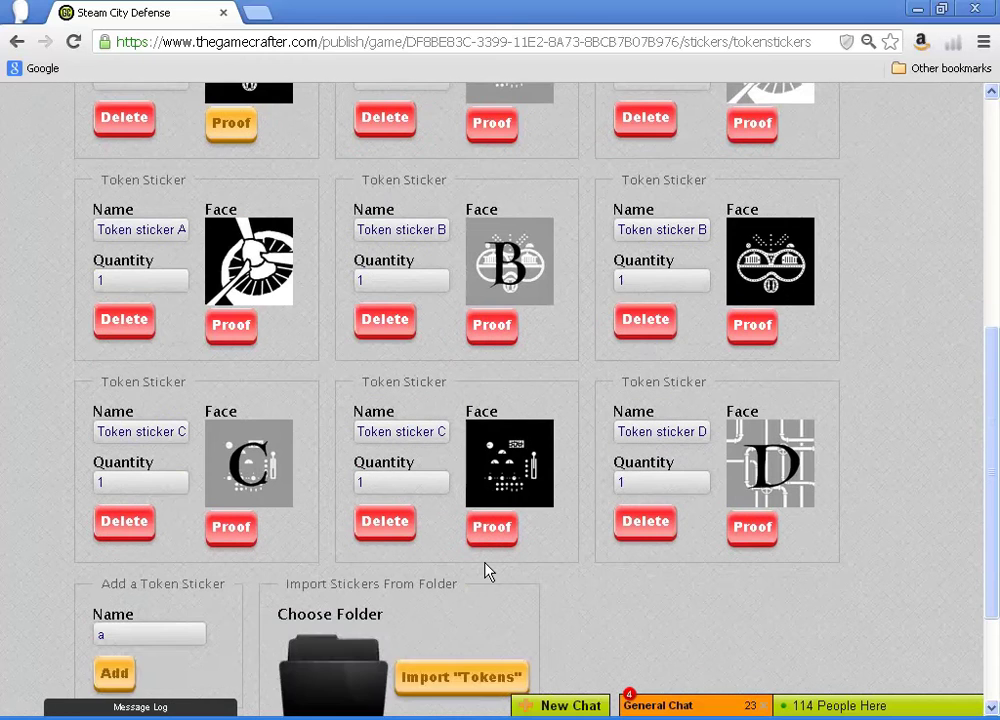
scroll(487, 570, down, 2)
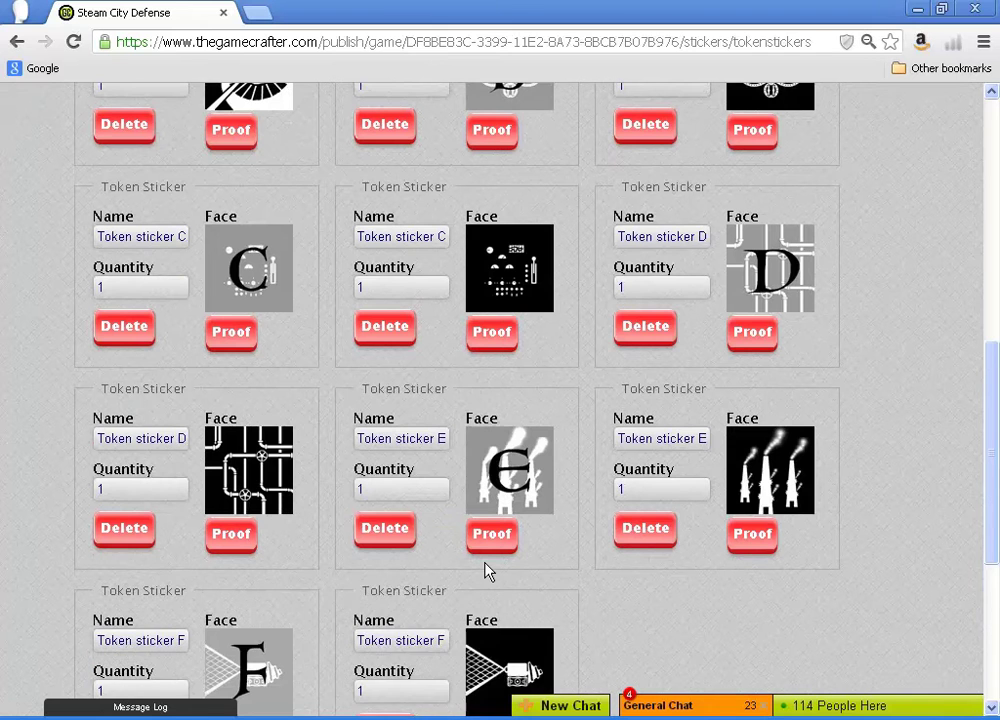
scroll(487, 570, down, 1)
scroll(487, 570, down, 1)
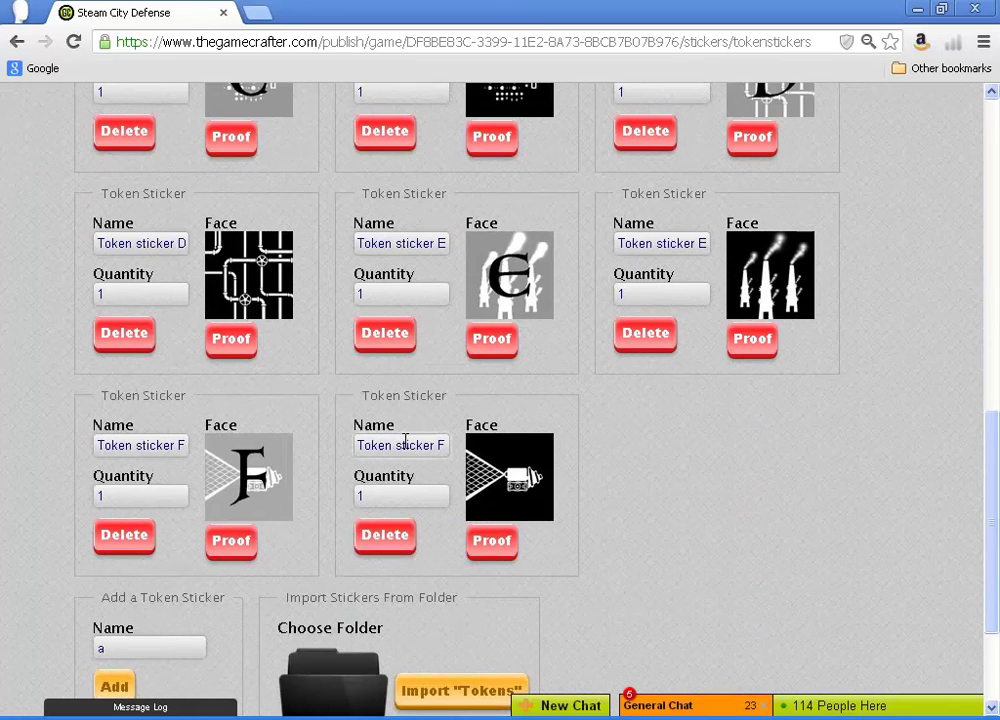
drag(407, 441, 446, 445)
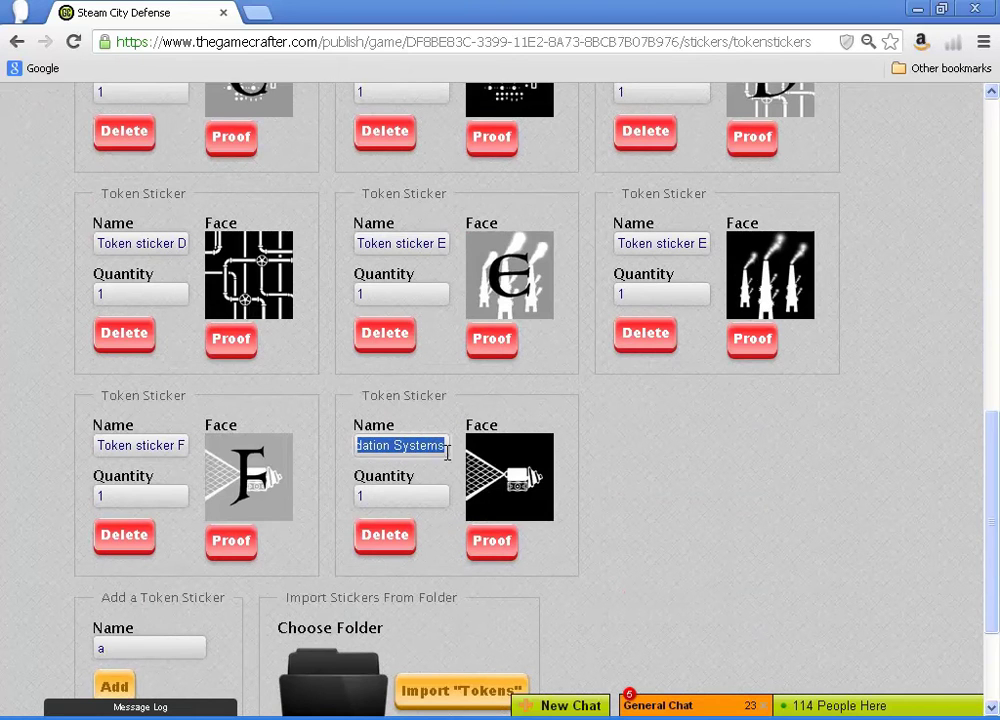
drag(161, 443, 224, 445)
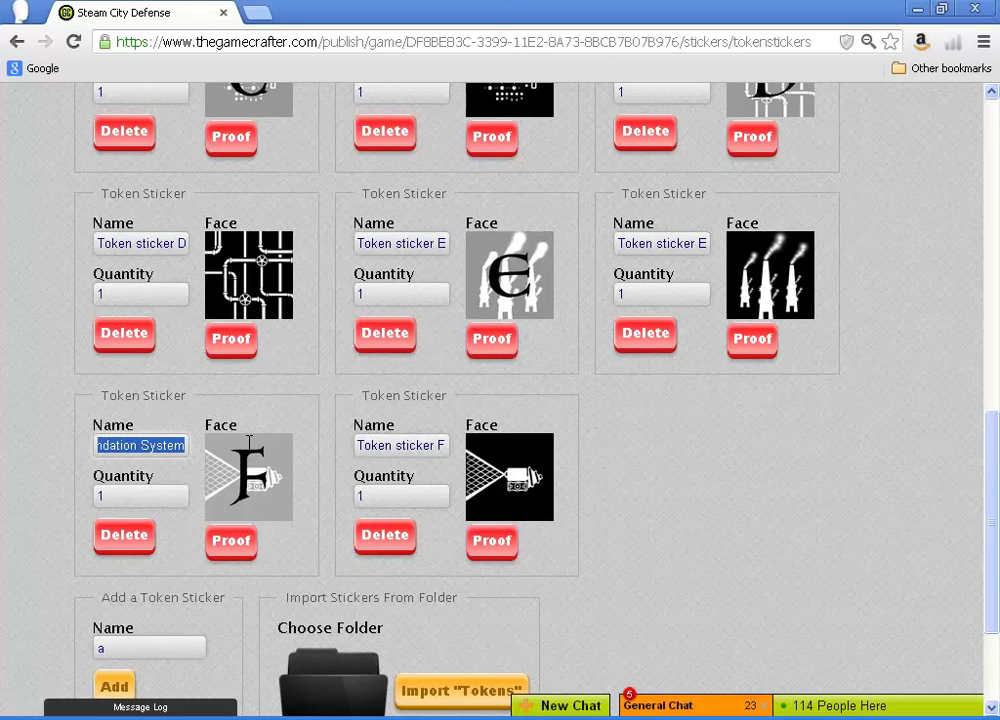
click(128, 441)
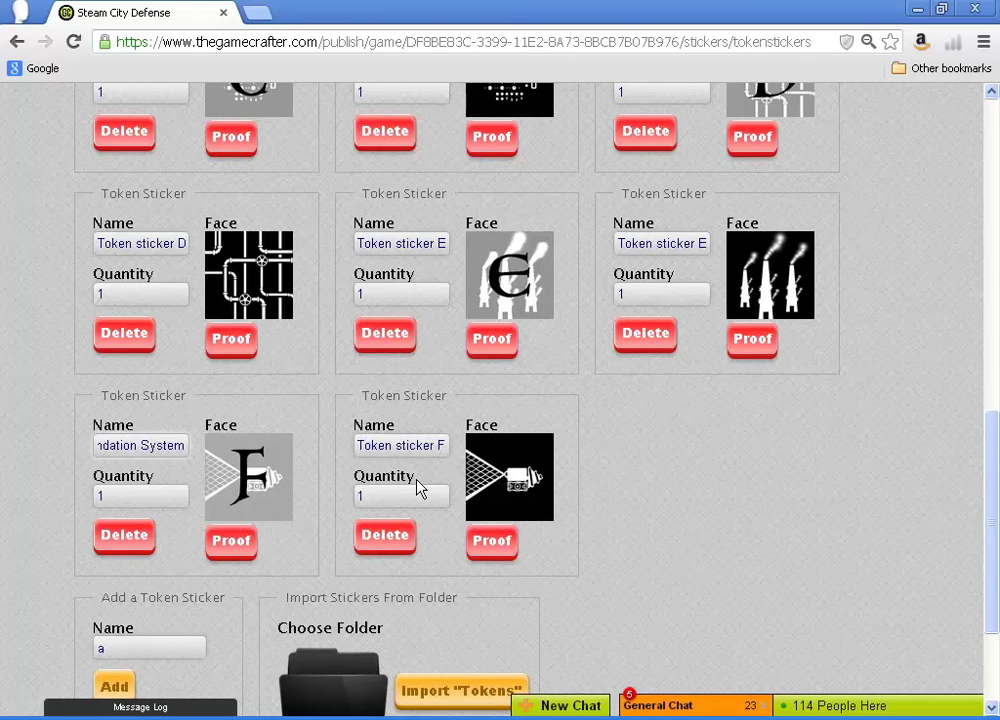
scroll(418, 487, up, 4)
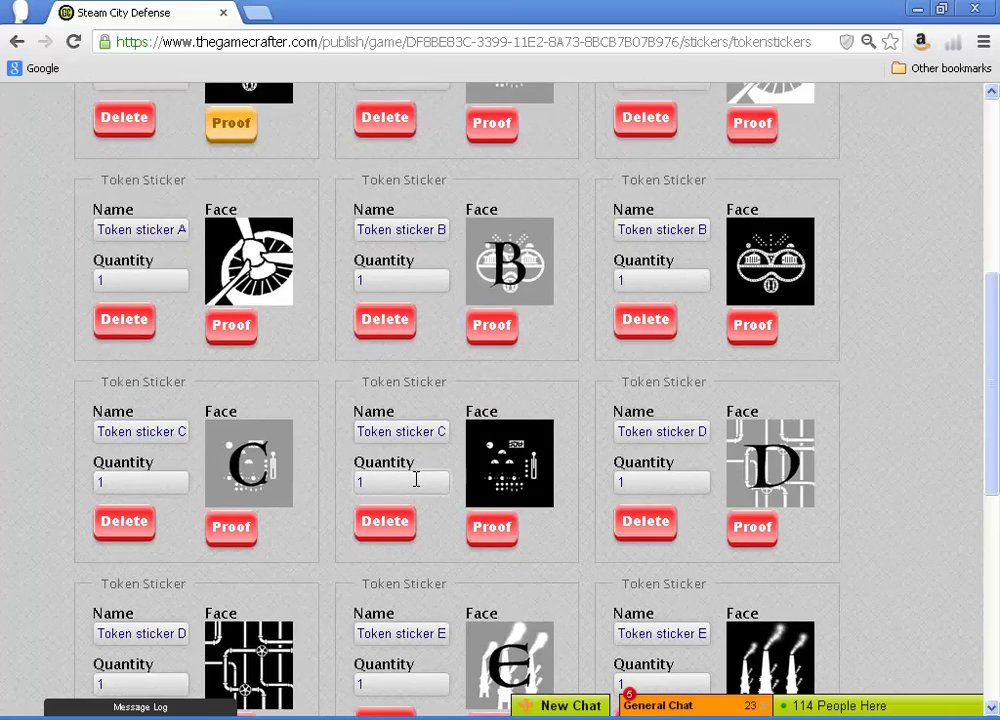
scroll(416, 480, up, 5)
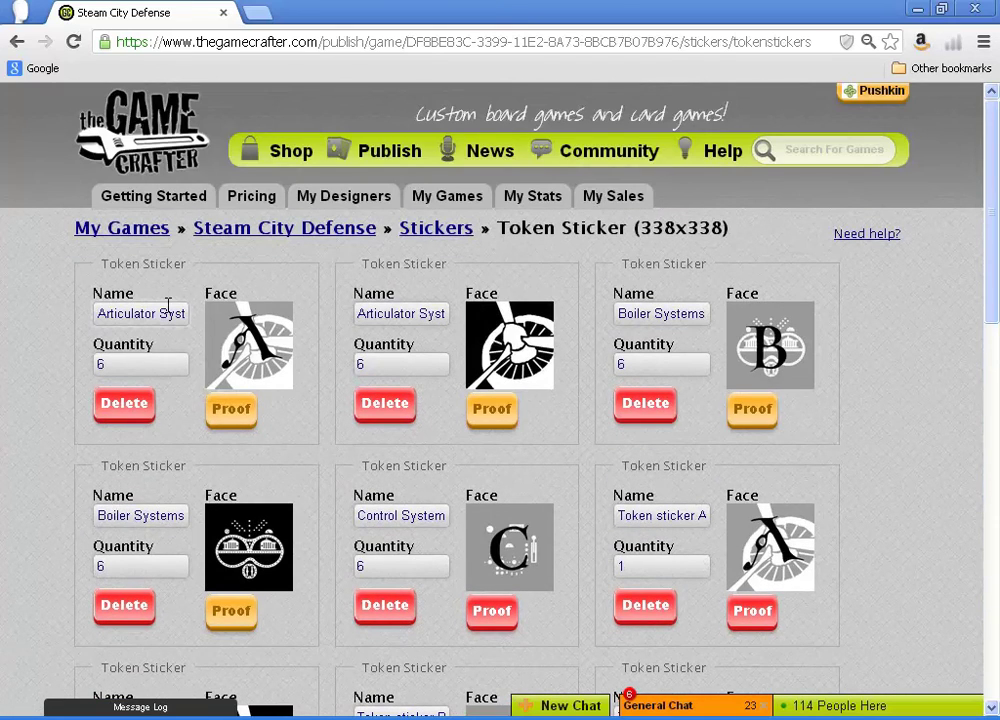
Delete the first duplicate sticker and the Articulator sticker, confirming each deletion.
click(140, 416)
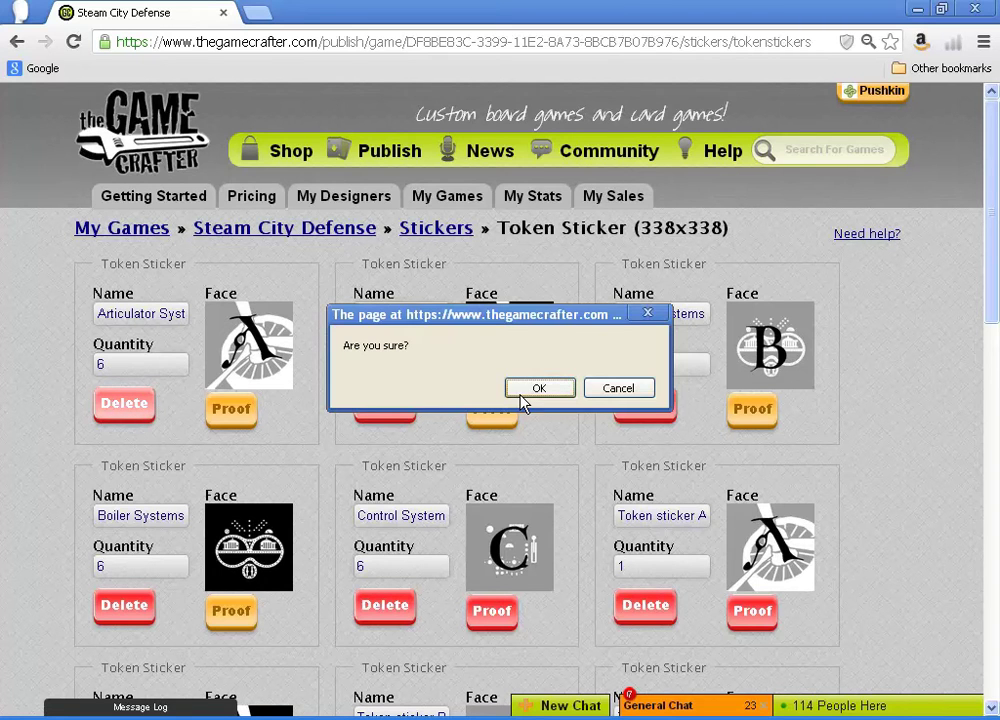
click(527, 396)
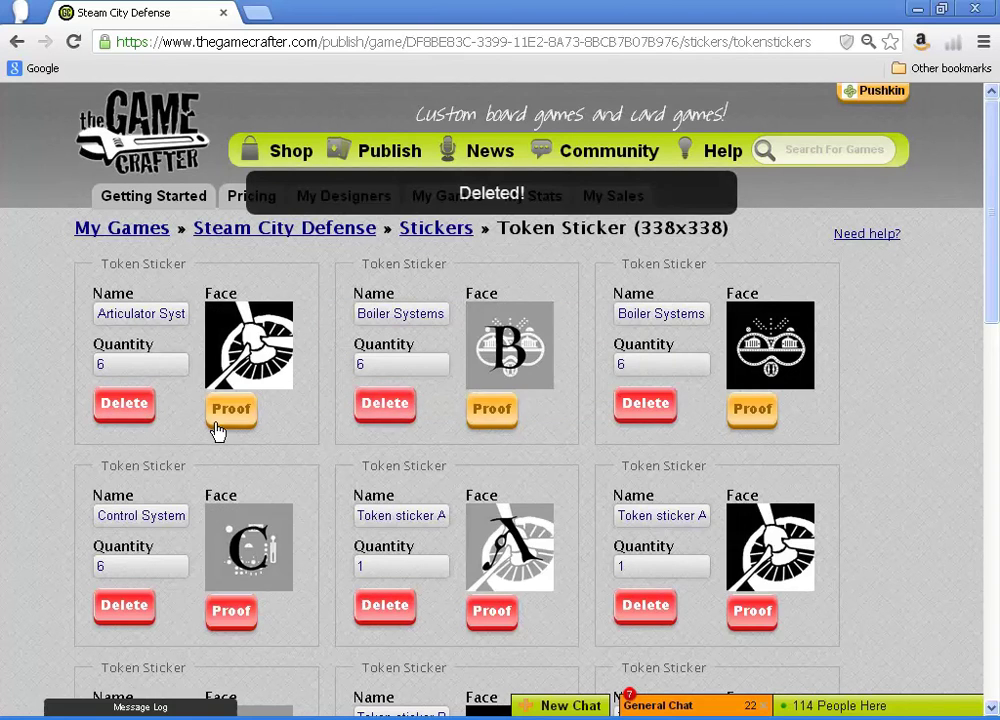
click(134, 413)
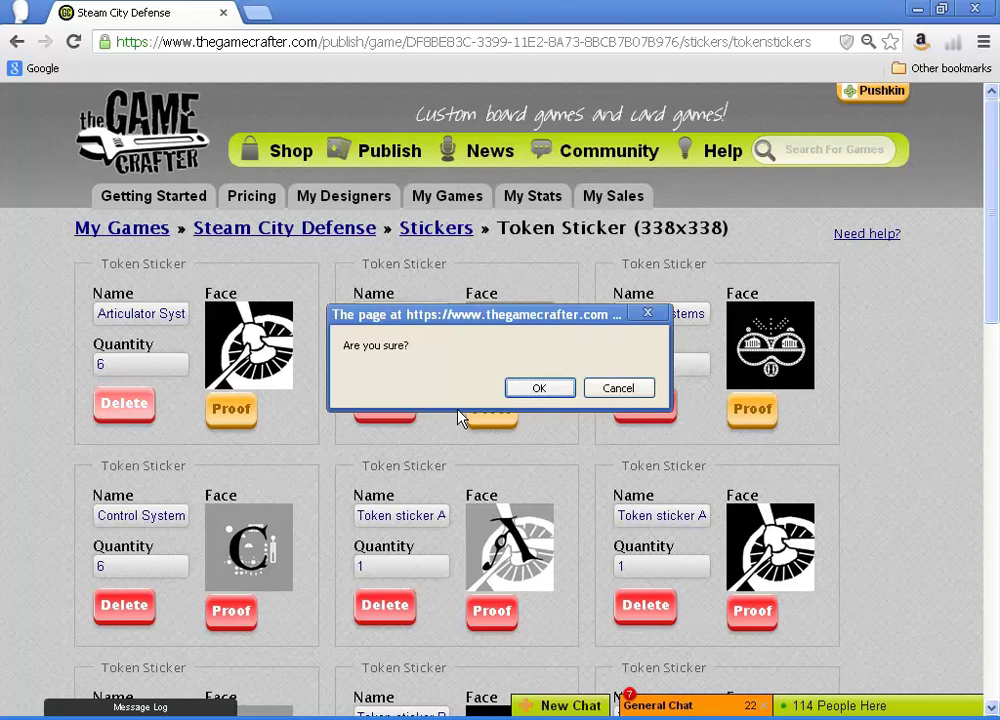
click(527, 389)
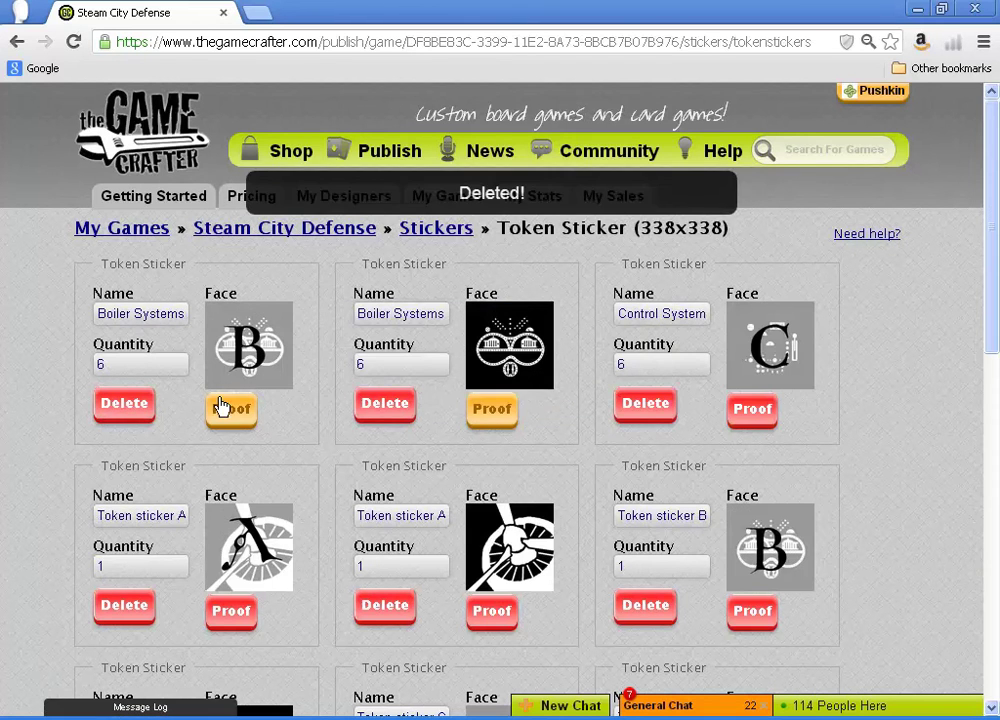
Delete both Boiler Systems stickers.
click(138, 404)
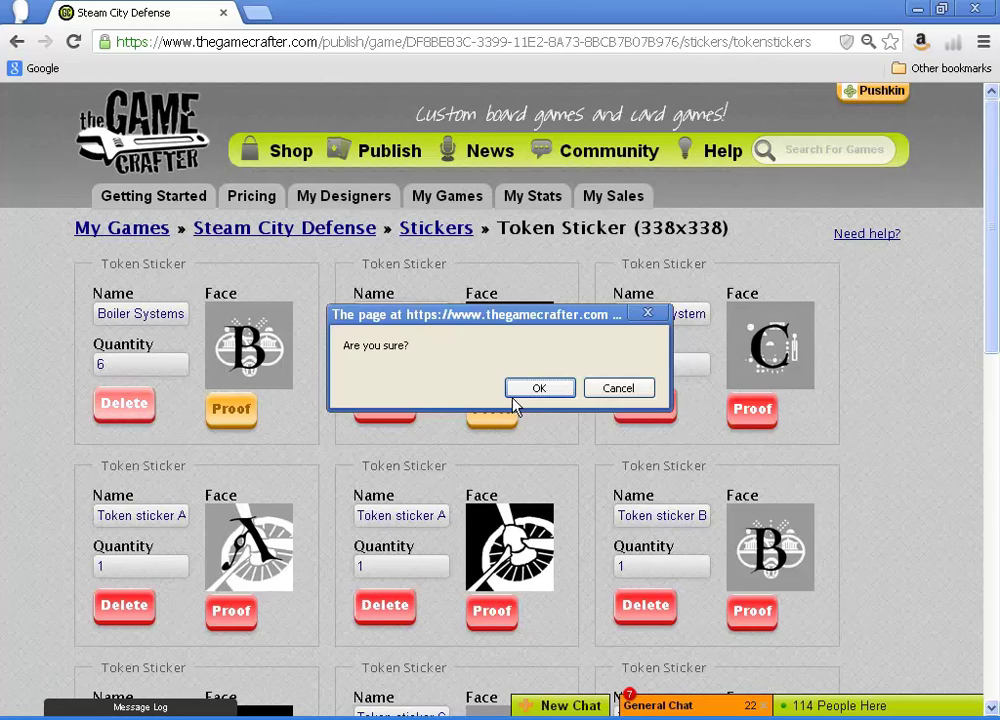
click(538, 391)
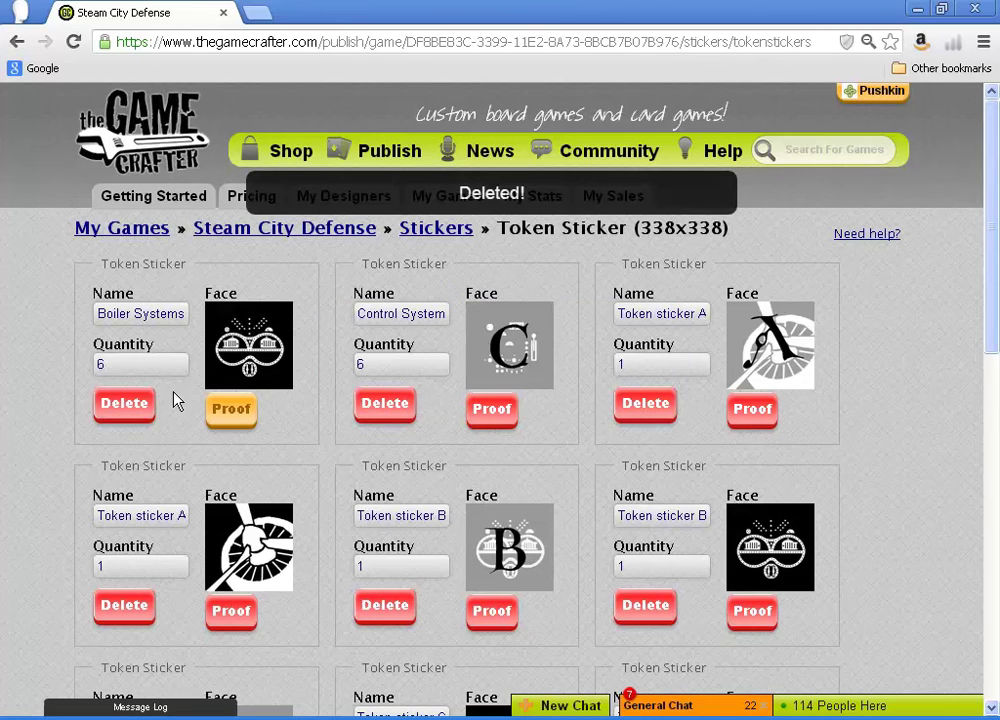
click(138, 406)
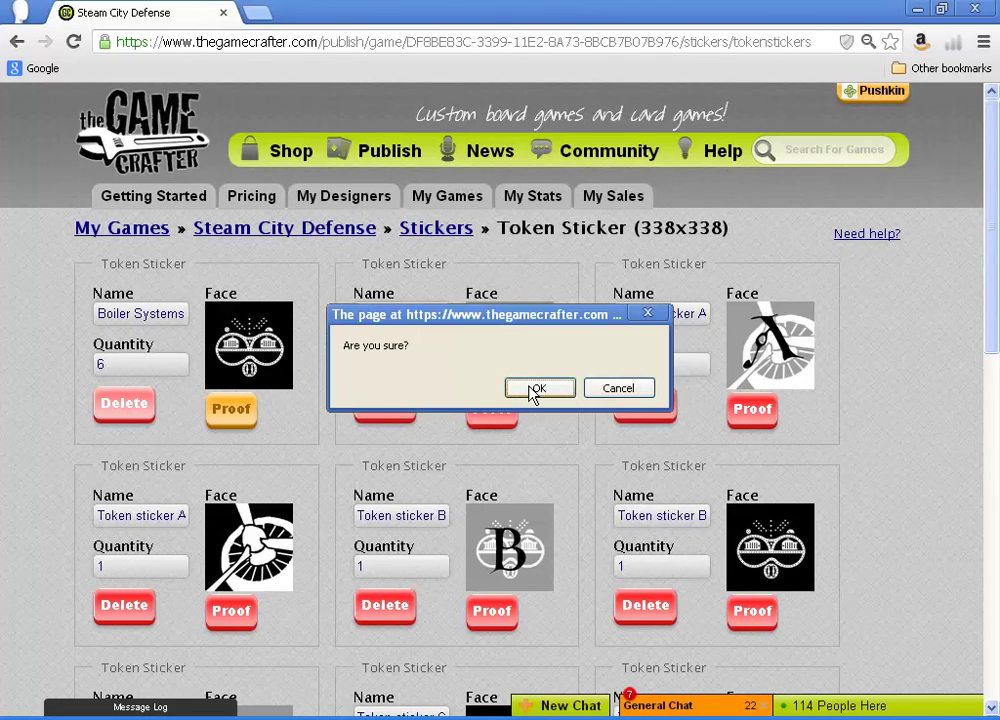
click(535, 389)
Delete the Control System sticker and select the first Token sticker A quantity.
click(126, 406)
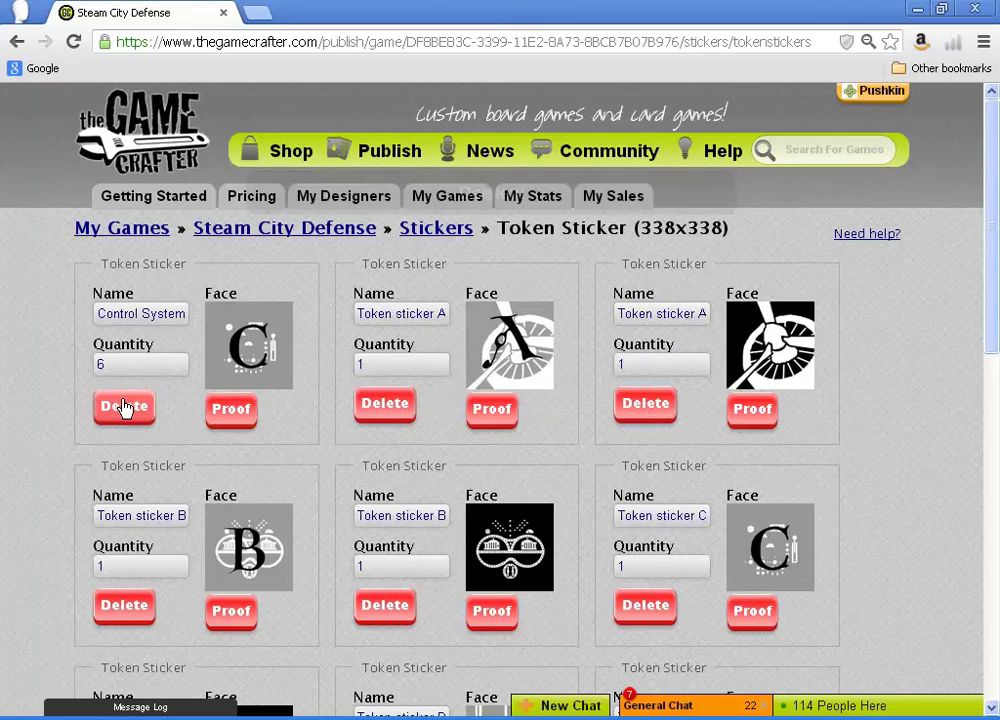
click(537, 390)
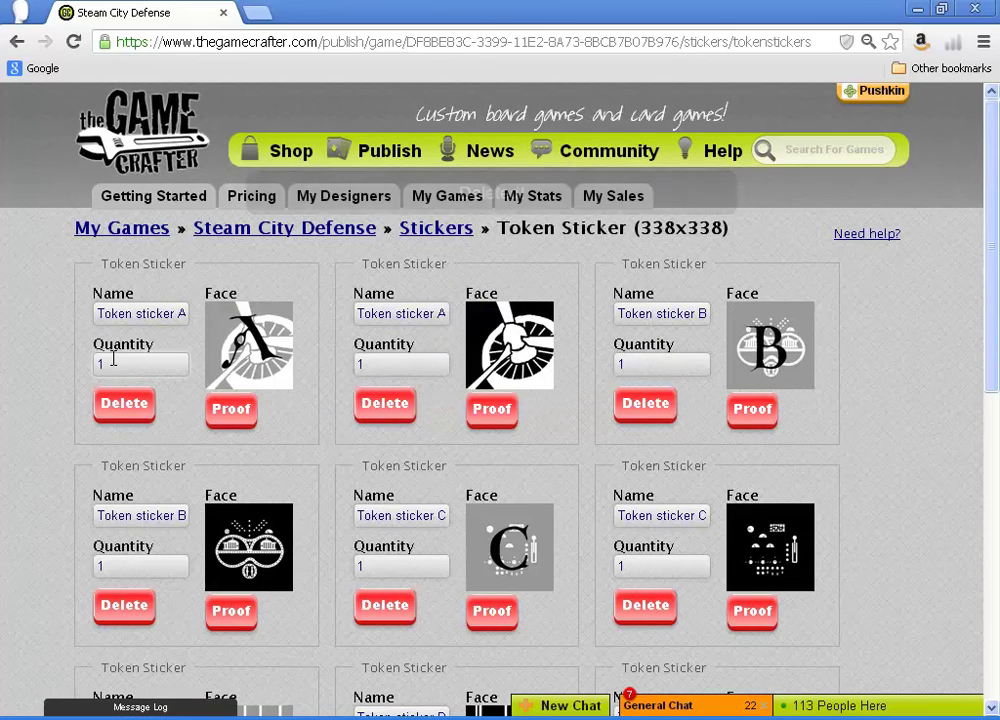
drag(128, 357, 63, 357)
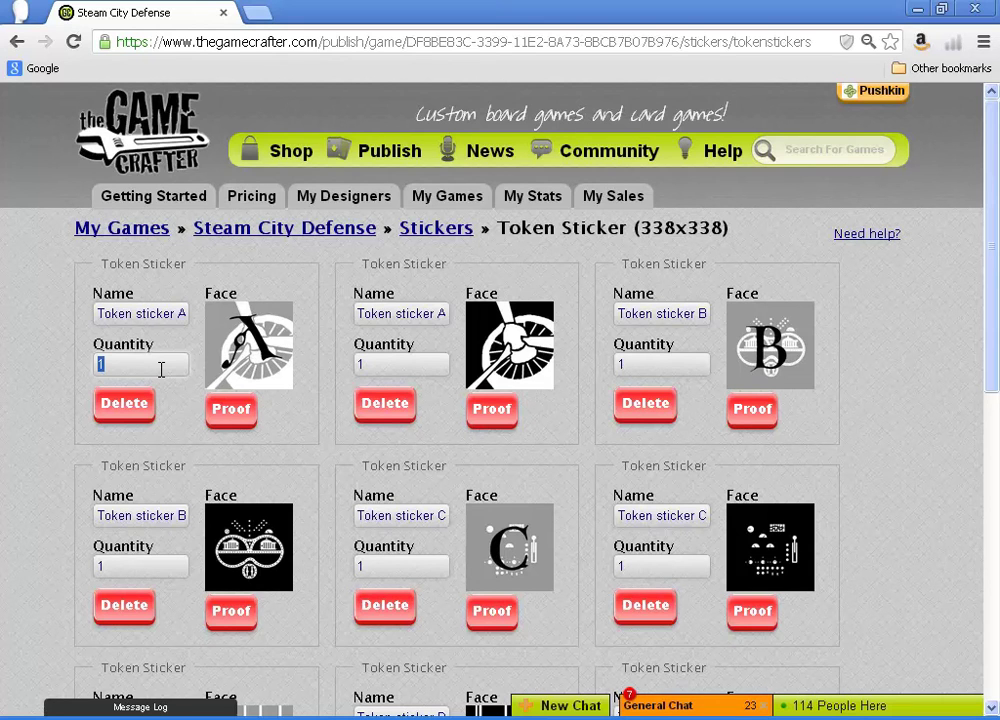
Set the quantity to 4 on the Token sticker A, B and C entries.
double_click(376, 370)
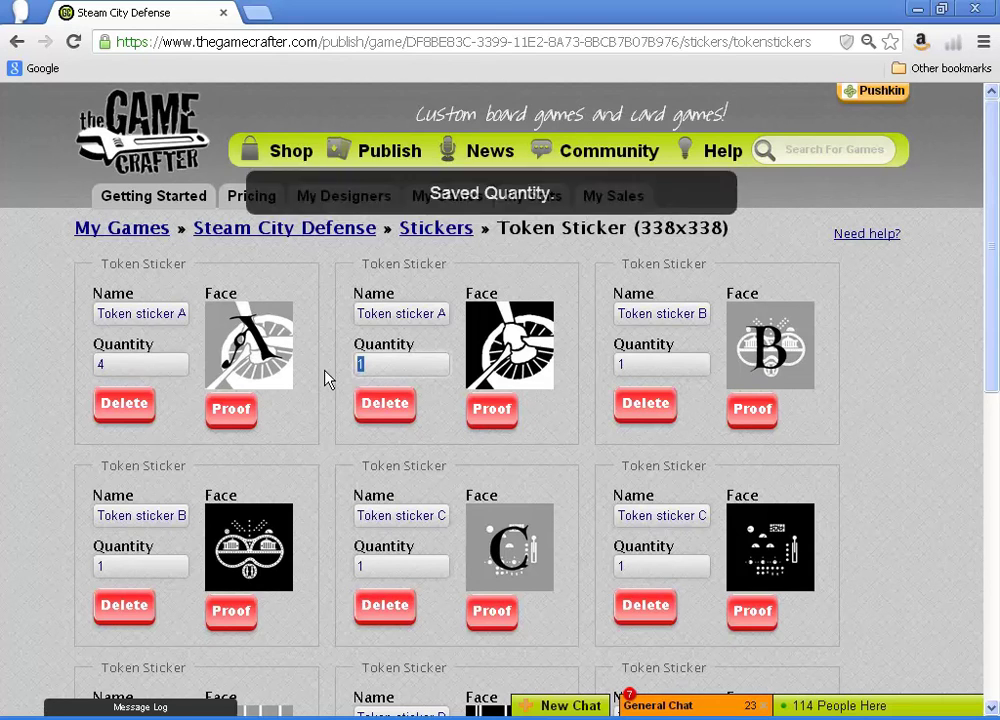
text(4)
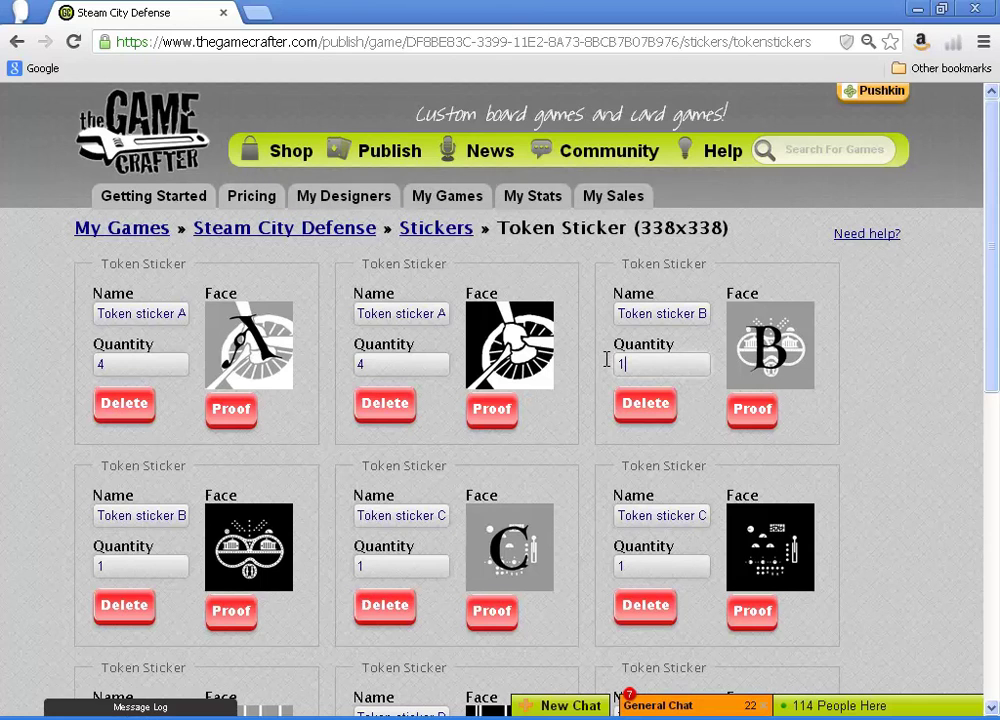
key(BackSpace)
text(4)
double_click(128, 577)
text(4)
double_click(384, 566)
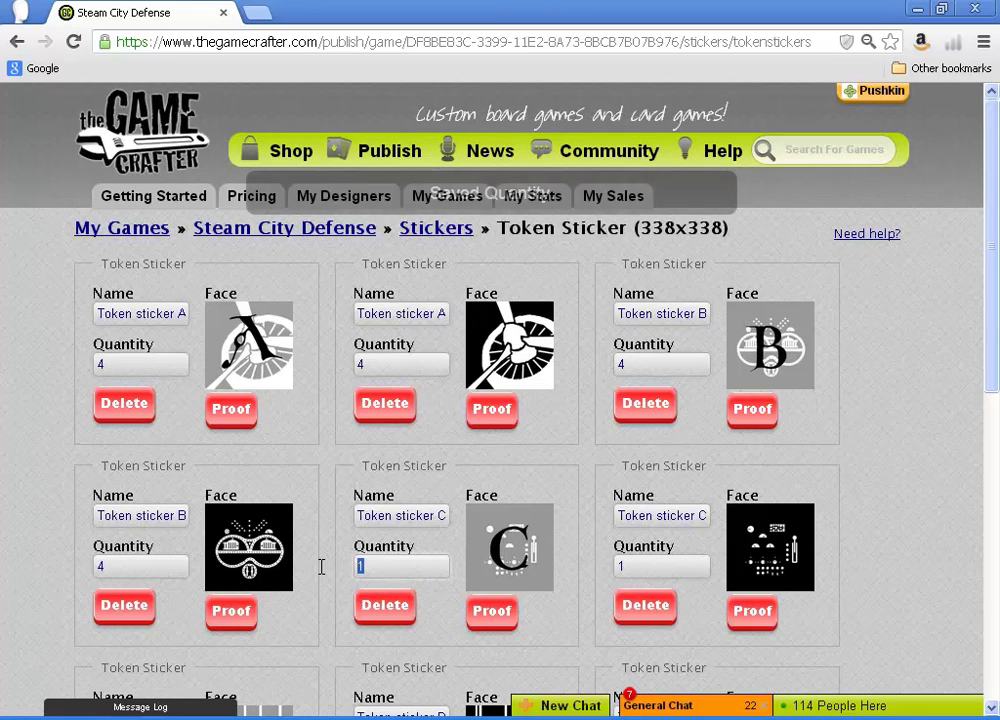
text(4)
double_click(641, 566)
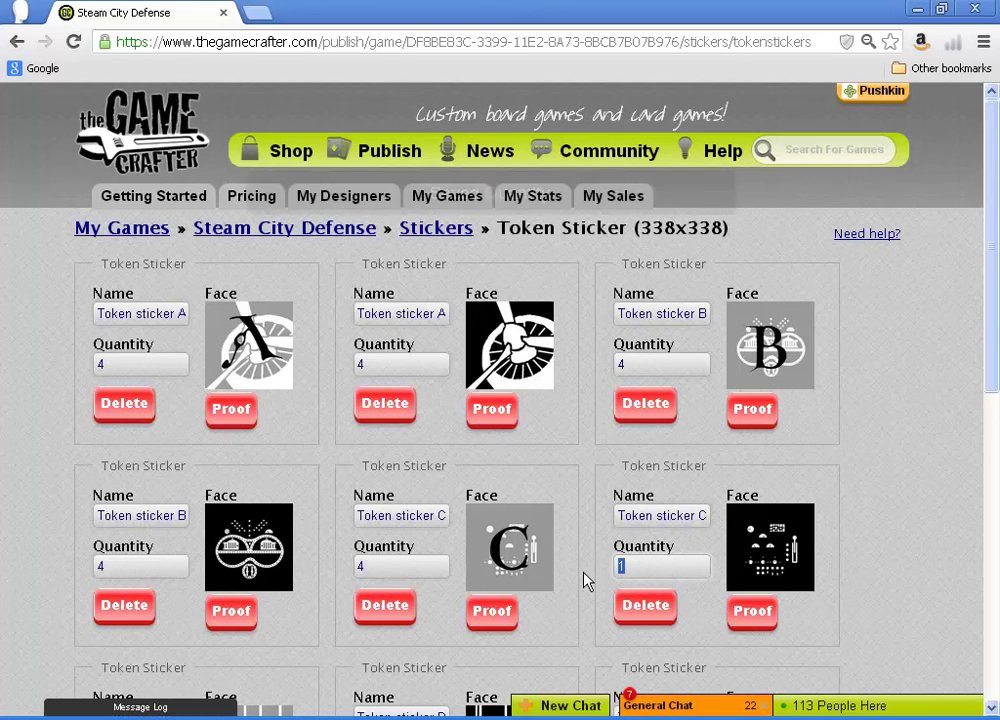
text(4)
Set the quantity to 4 on both Token sticker D and E entries.
scroll(469, 585, down, 3)
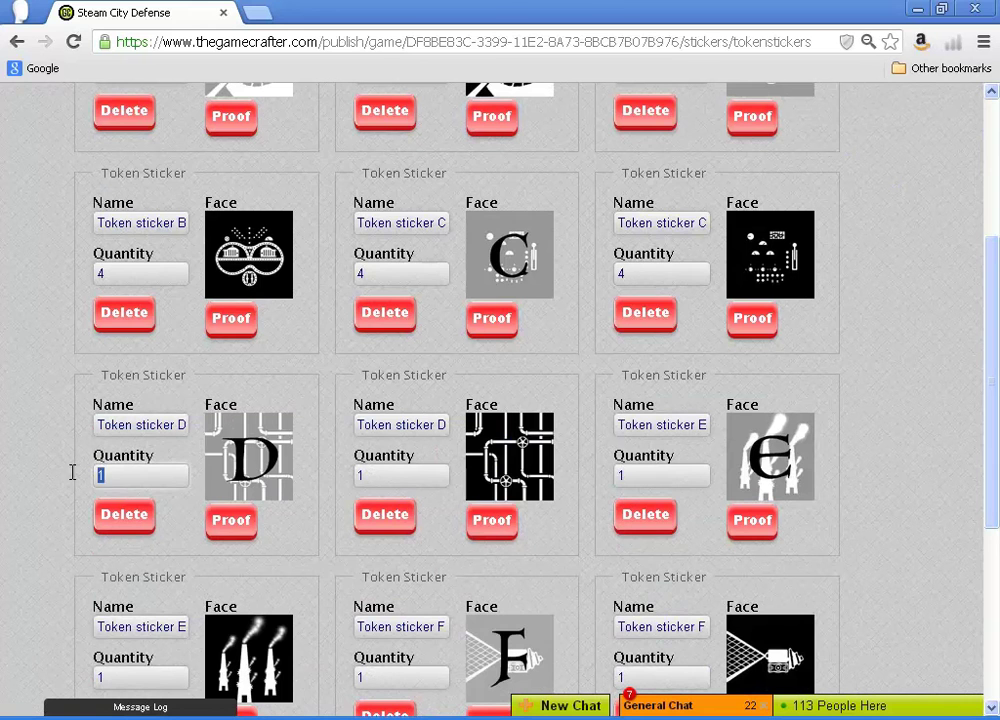
text(4)
double_click(405, 475)
text(4)
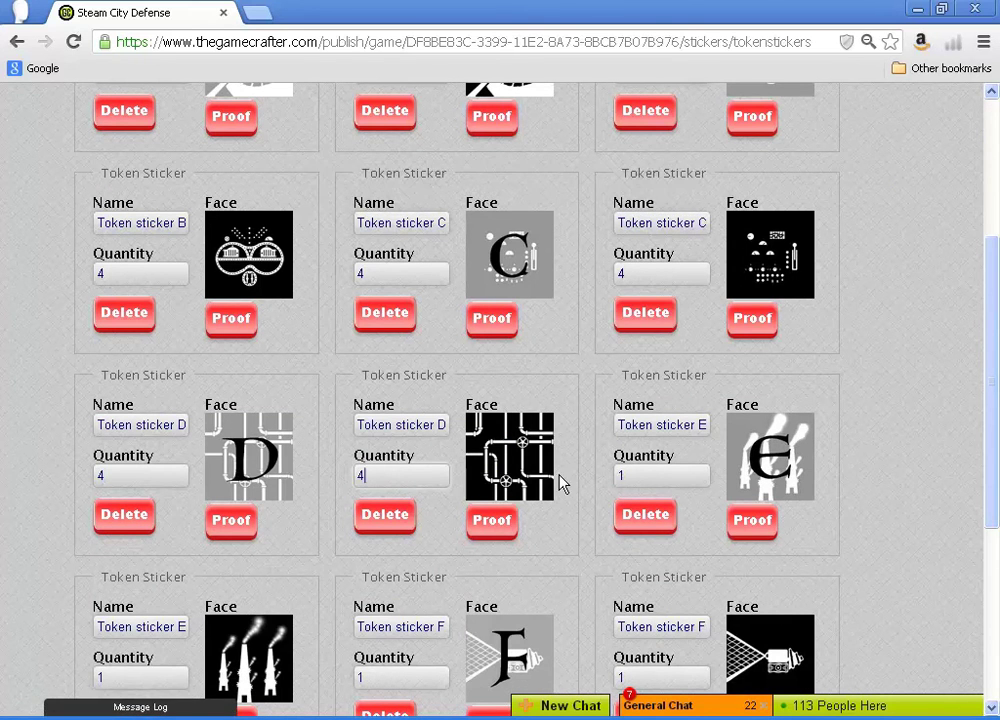
double_click(652, 476)
text(4)
scroll(203, 573, down, 1)
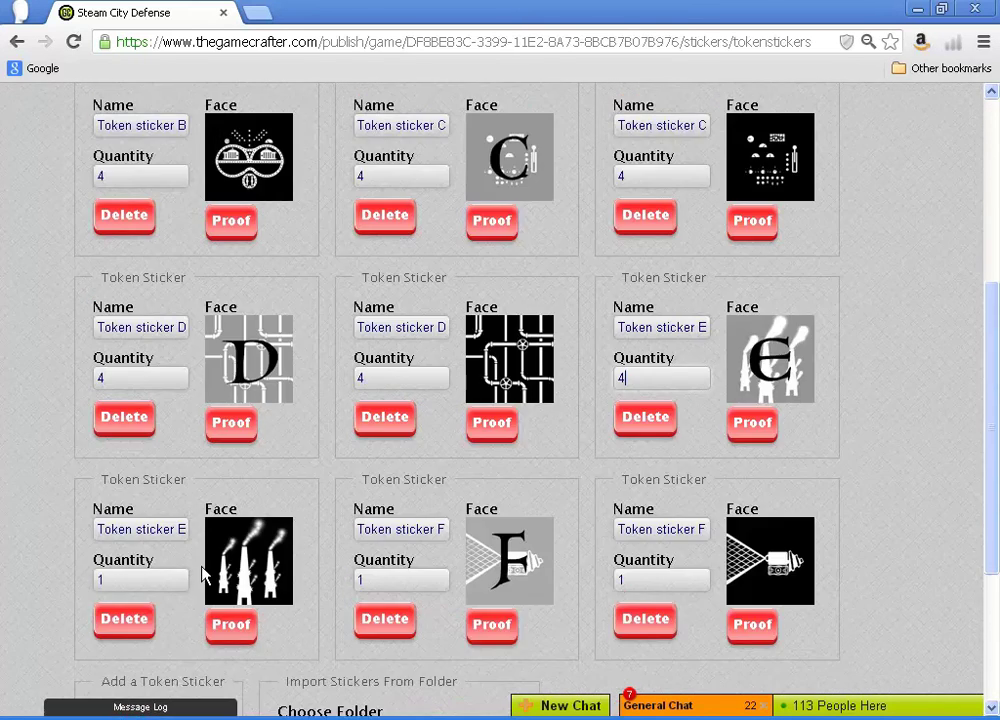
scroll(203, 573, down, 1)
double_click(115, 580)
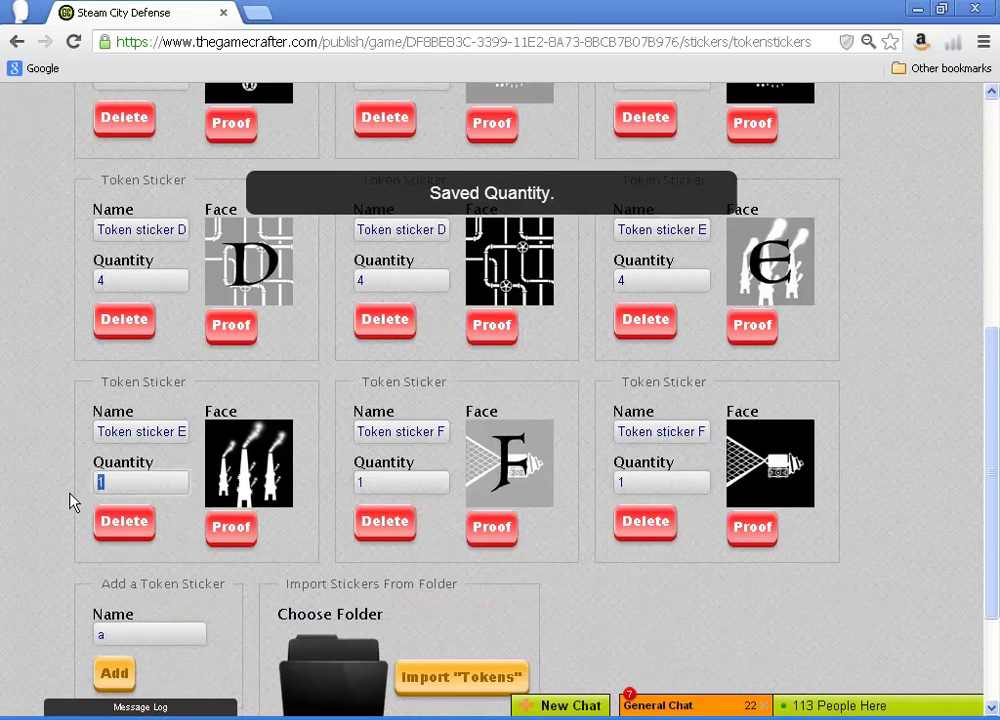
text(4)
Set both Token sticker F quantities to 4 and save the last one.
double_click(391, 481)
text(4)
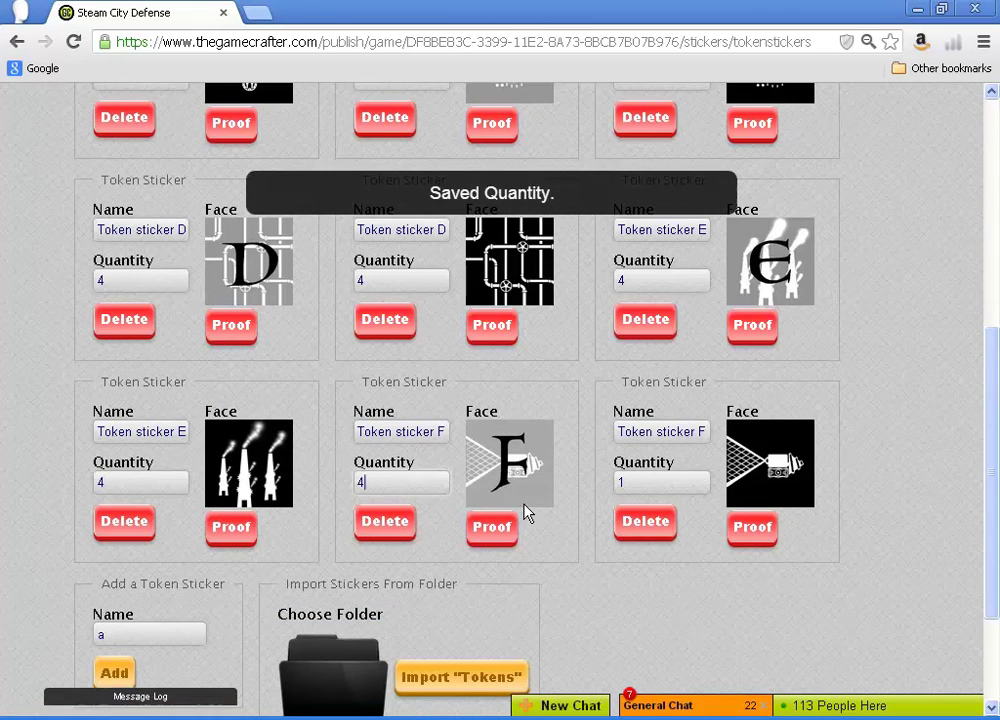
double_click(663, 482)
text(4)
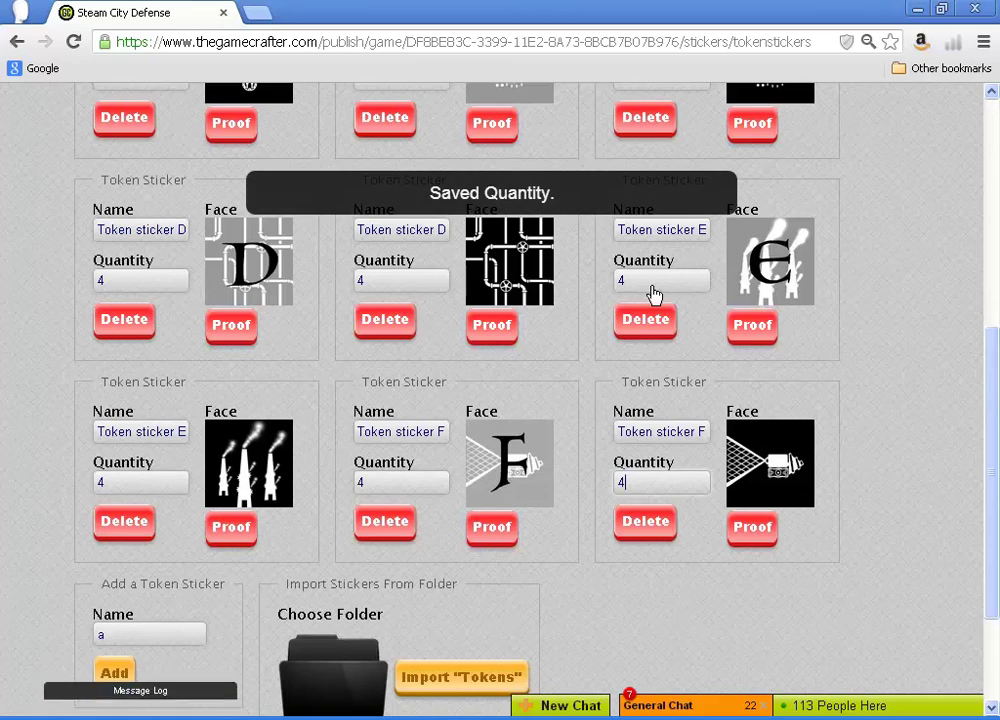
click(670, 282)
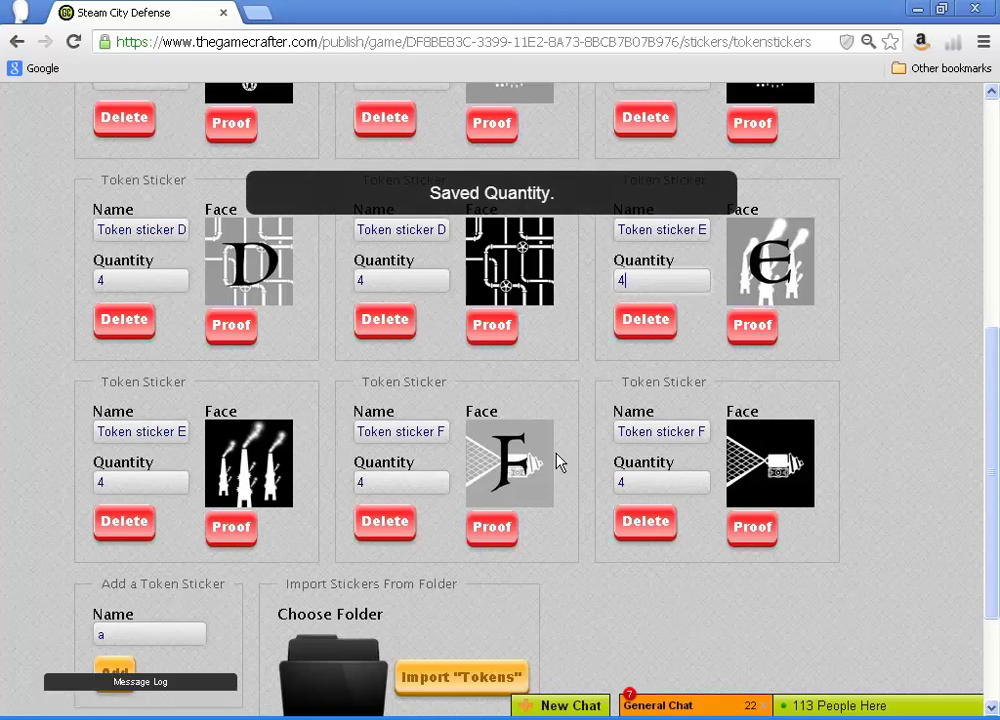
scroll(513, 502, up, 3)
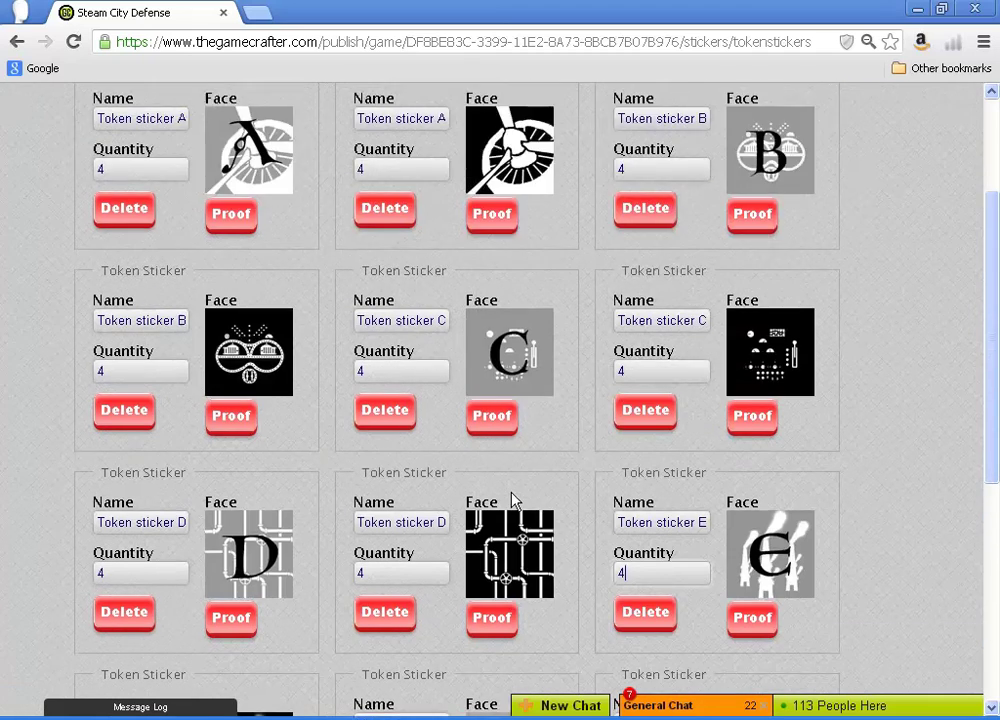
scroll(513, 500, up, 2)
Proof and approve both Token sticker A faces and the first B face.
click(218, 413)
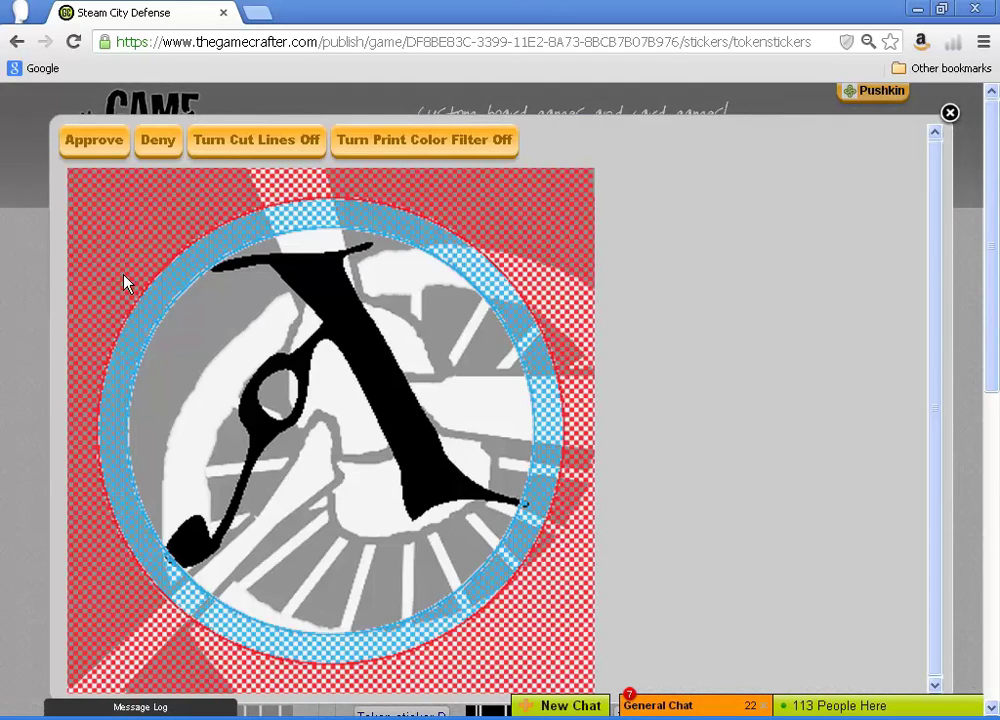
click(88, 148)
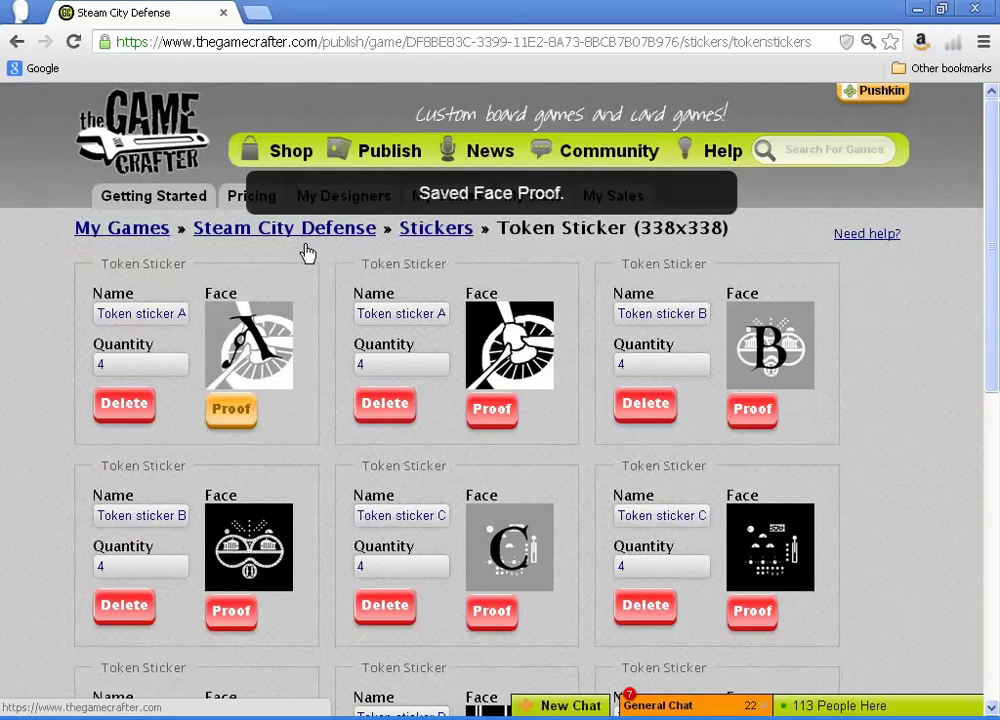
click(484, 416)
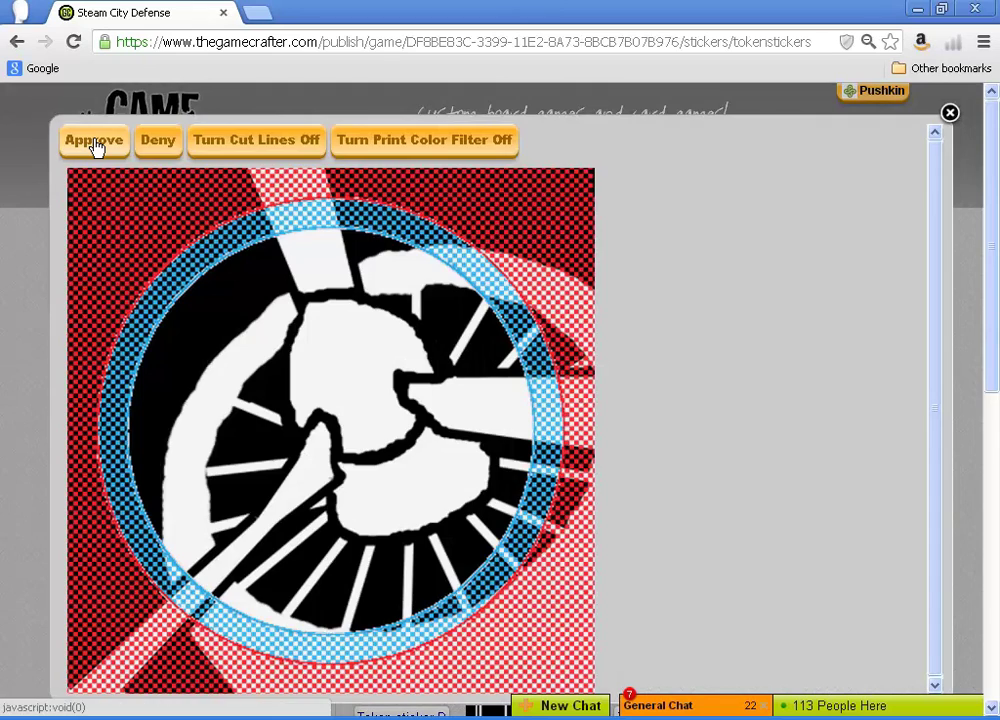
click(95, 143)
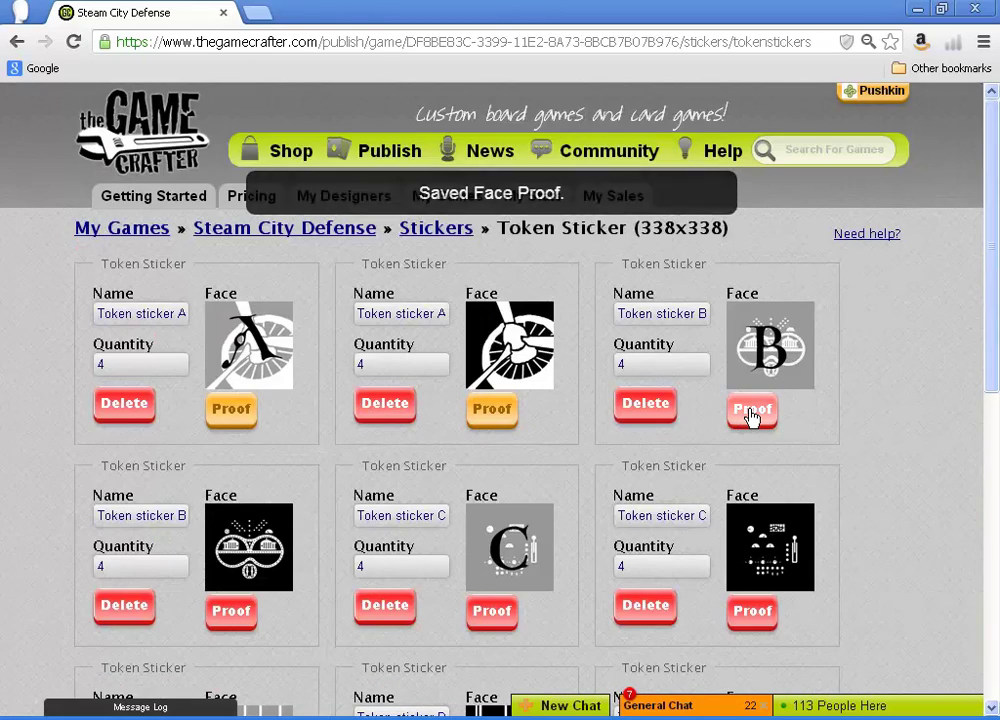
click(752, 415)
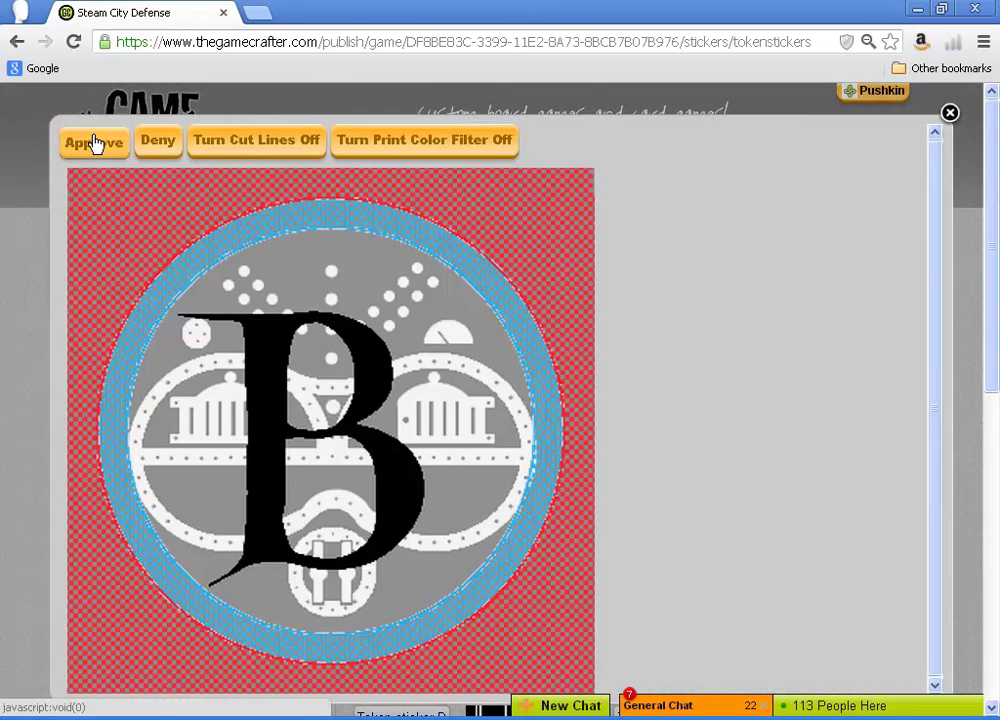
click(95, 143)
Proof and approve the second Token sticker B face and the first C face.
scroll(285, 455, down, 1)
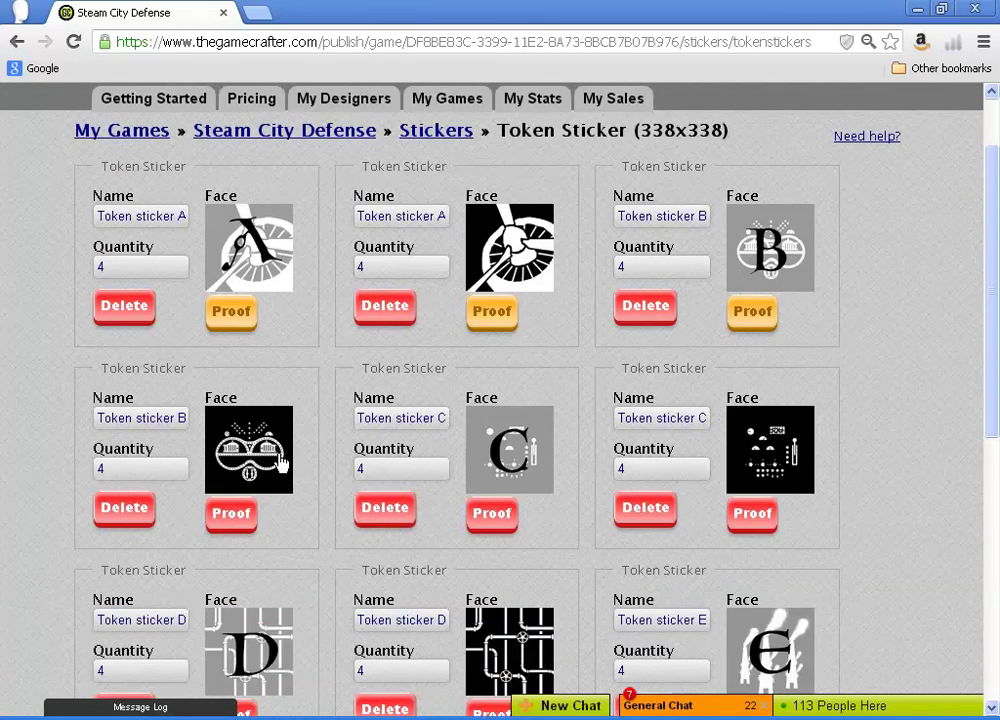
scroll(283, 463, down, 1)
click(230, 414)
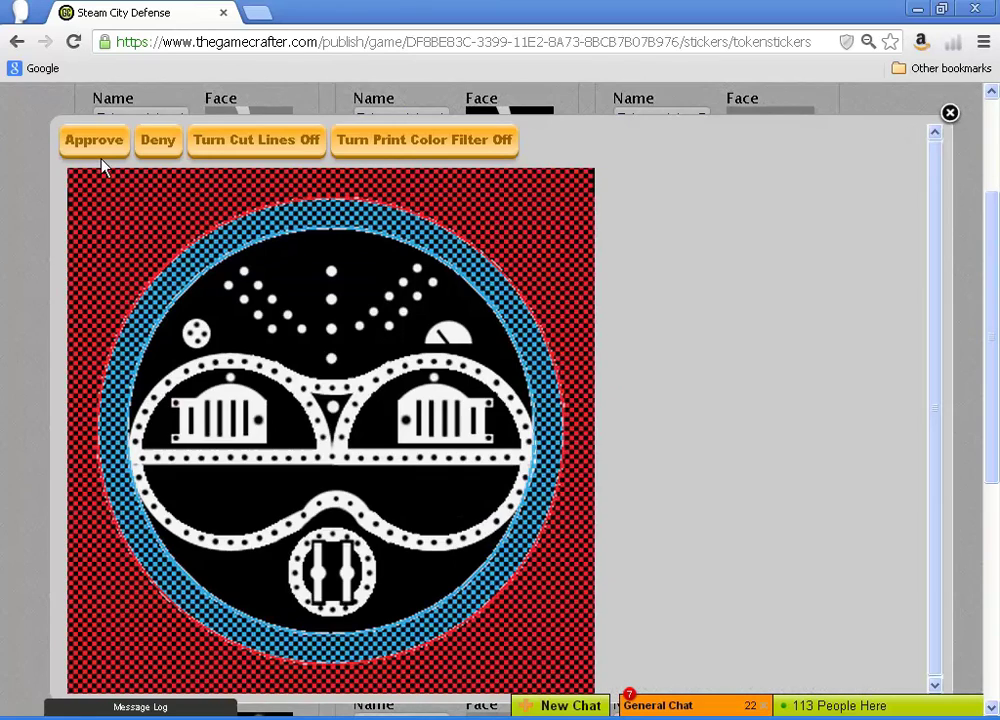
click(100, 148)
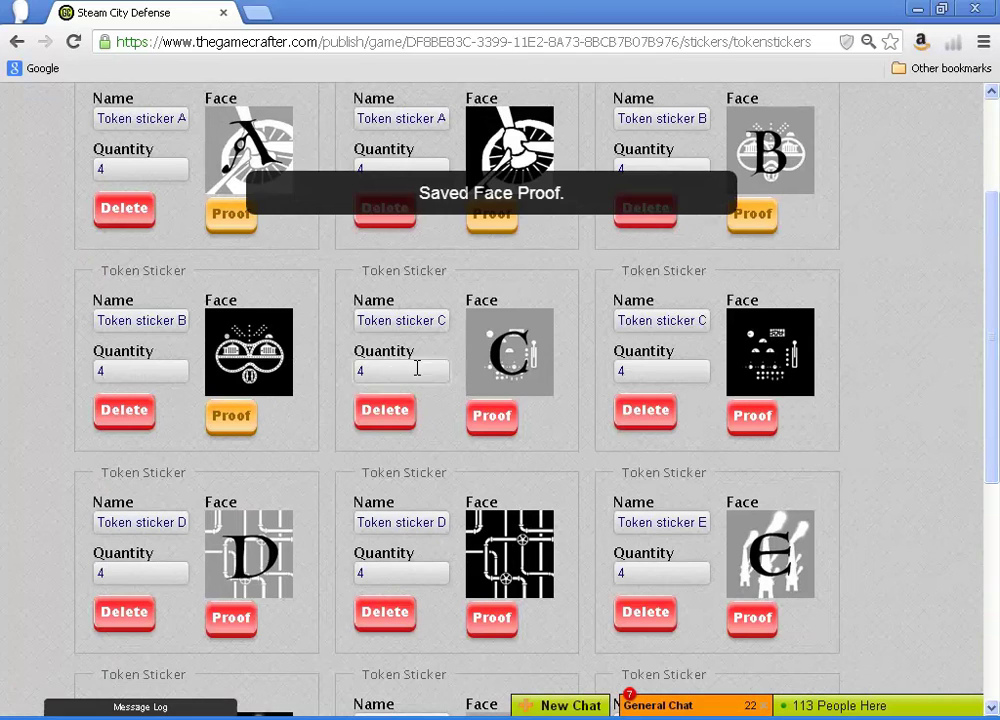
click(491, 422)
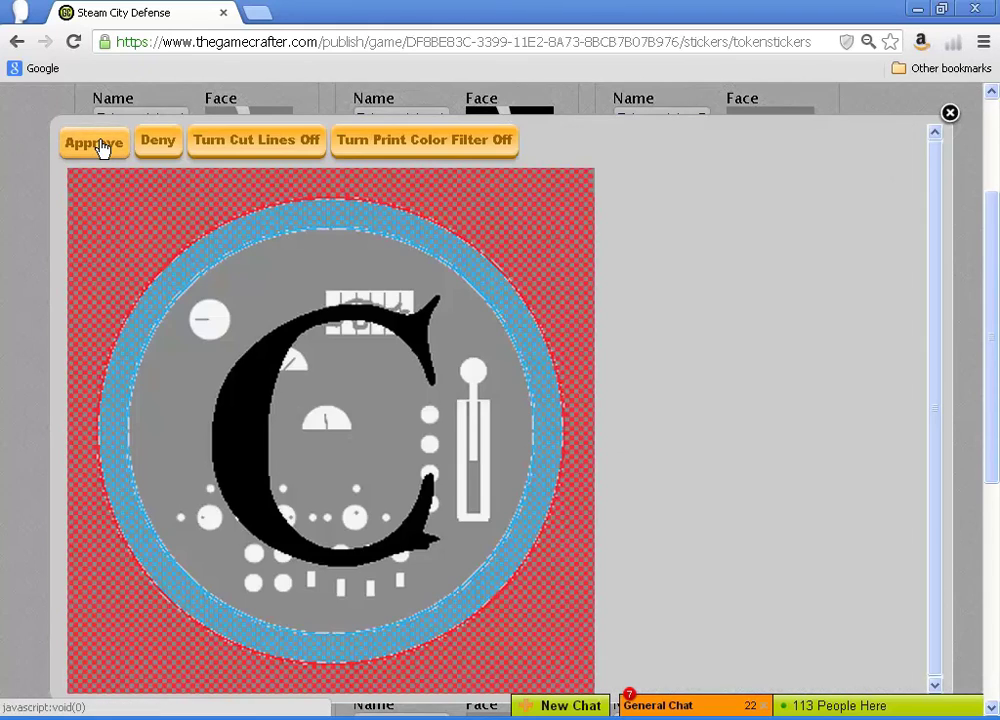
click(100, 143)
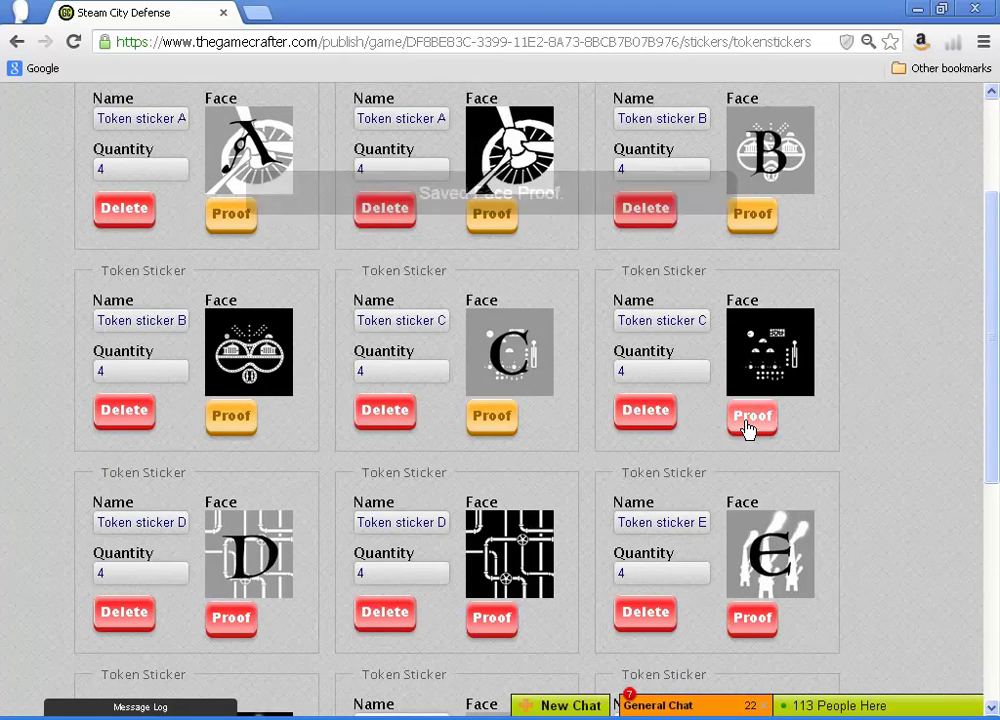